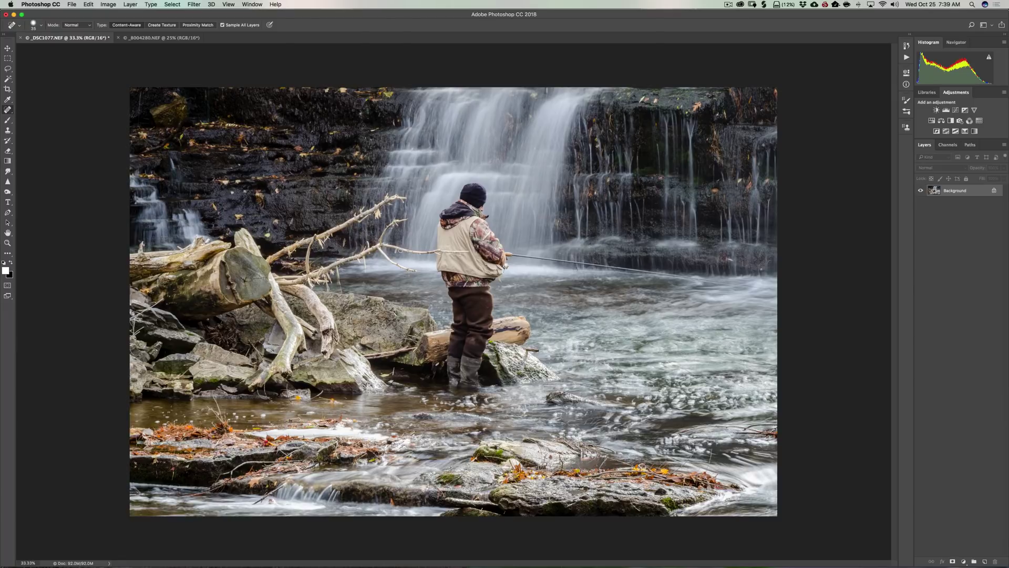
Step: Duplicate the Background layer and choose the Spot Healing Brush tool for retouching the fisherman photo
key(super)
key(super+j)
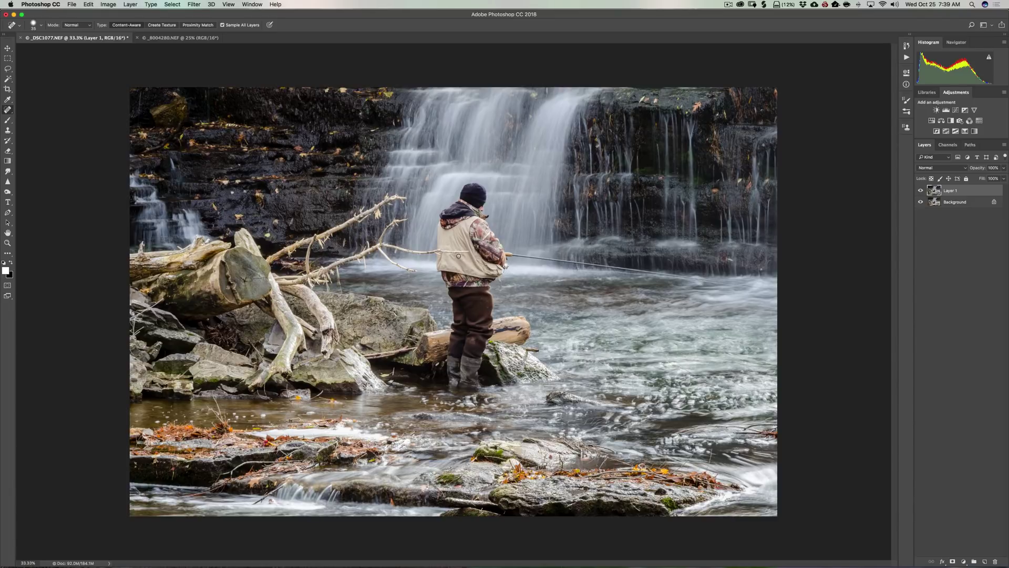
key(super)
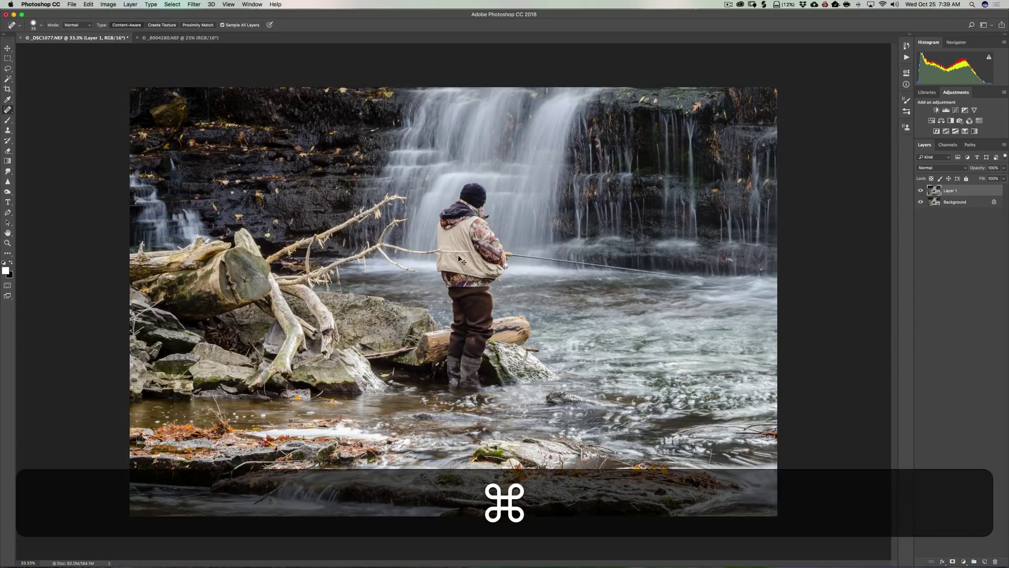
key(super+equal)
key(super+equal)
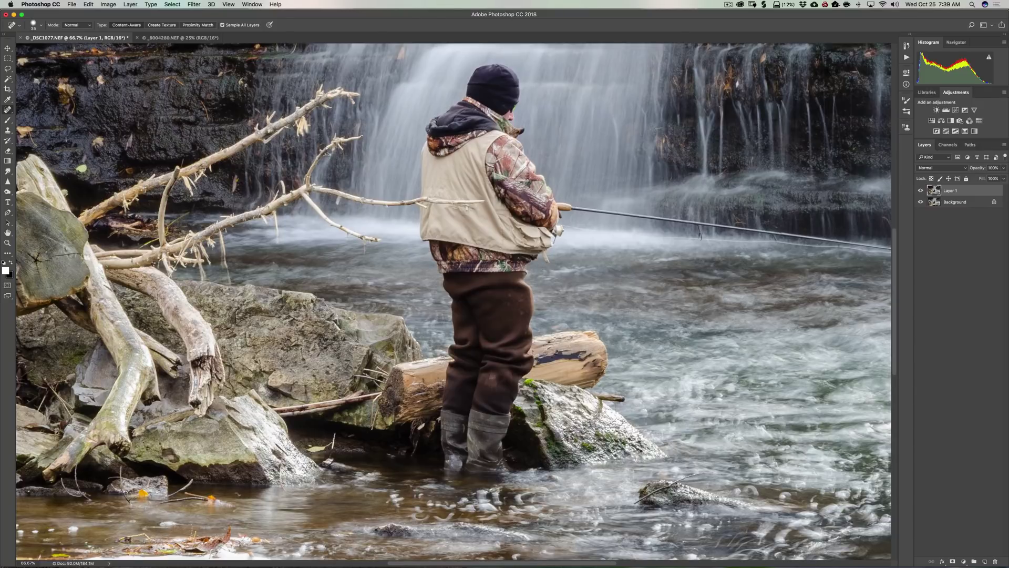
click(8, 109)
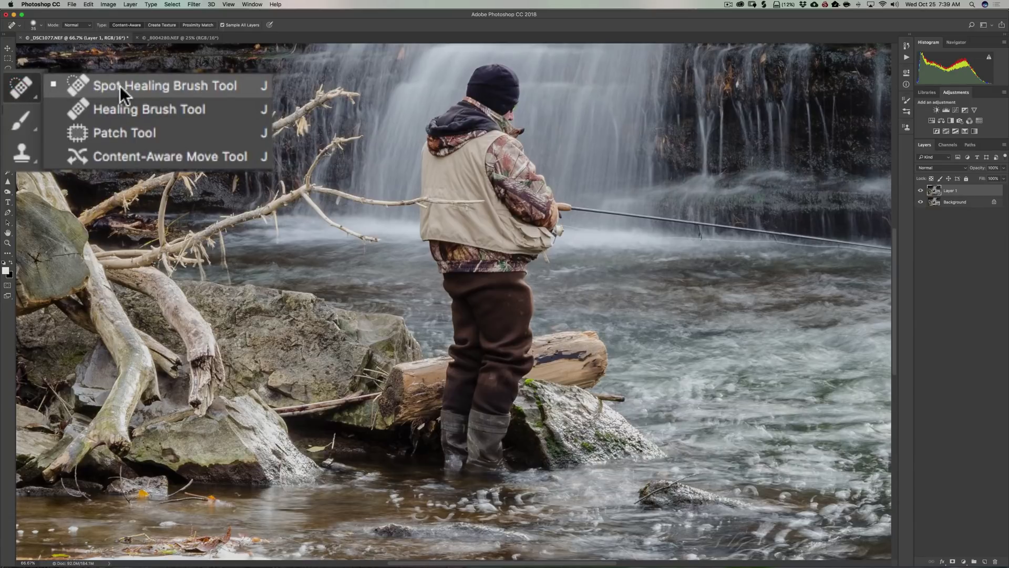
click(146, 87)
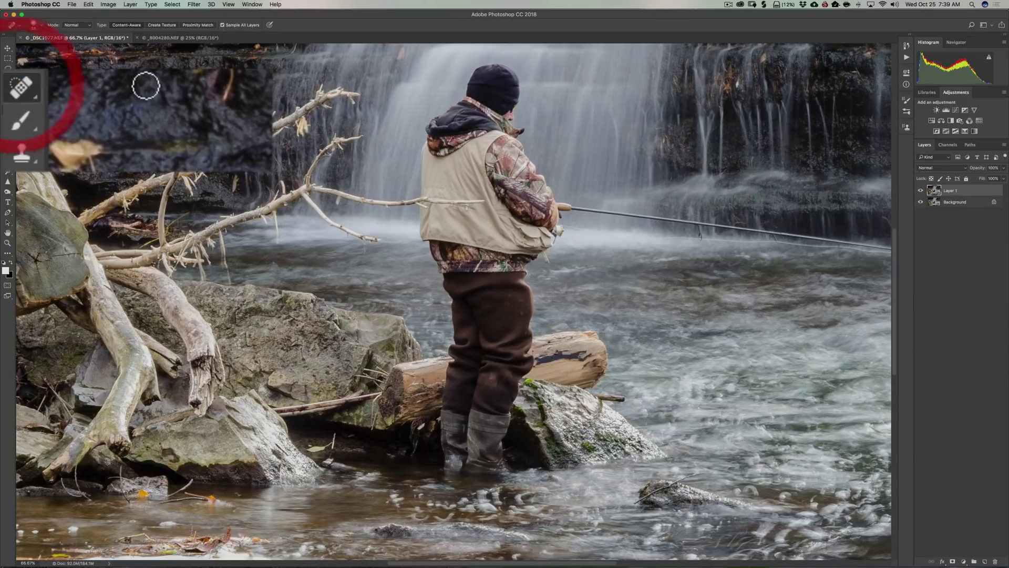
Step: Review the healing brush's size, hardness and spacing settings, and try a slightly larger brush size
click(35, 26)
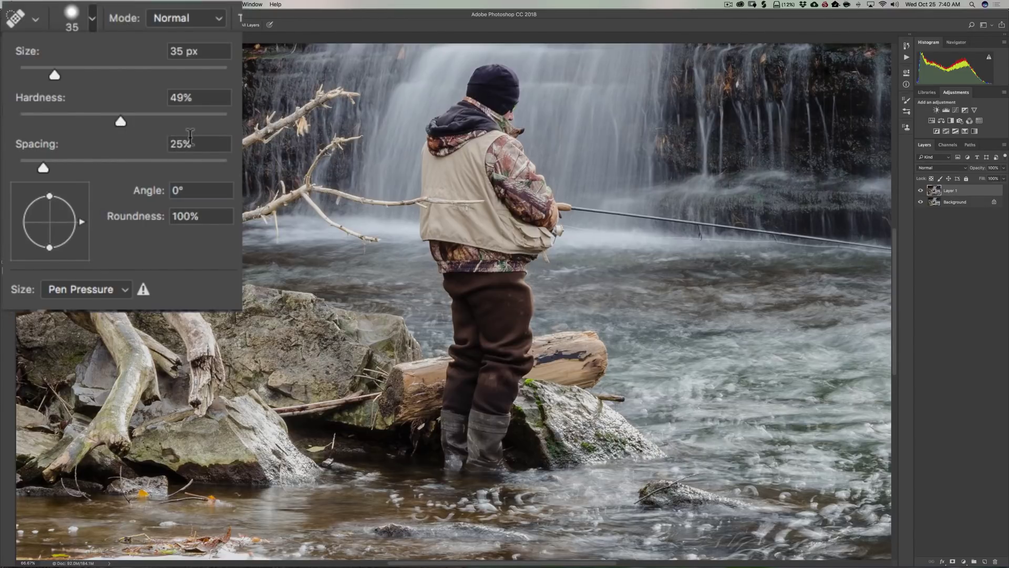
click(95, 17)
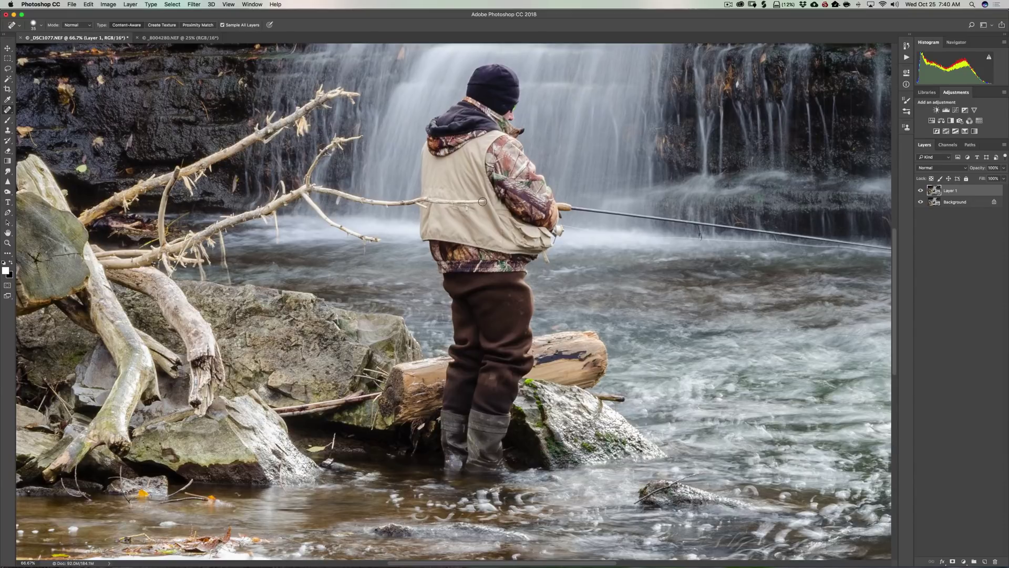
key(bracketright)
key(bracketright)
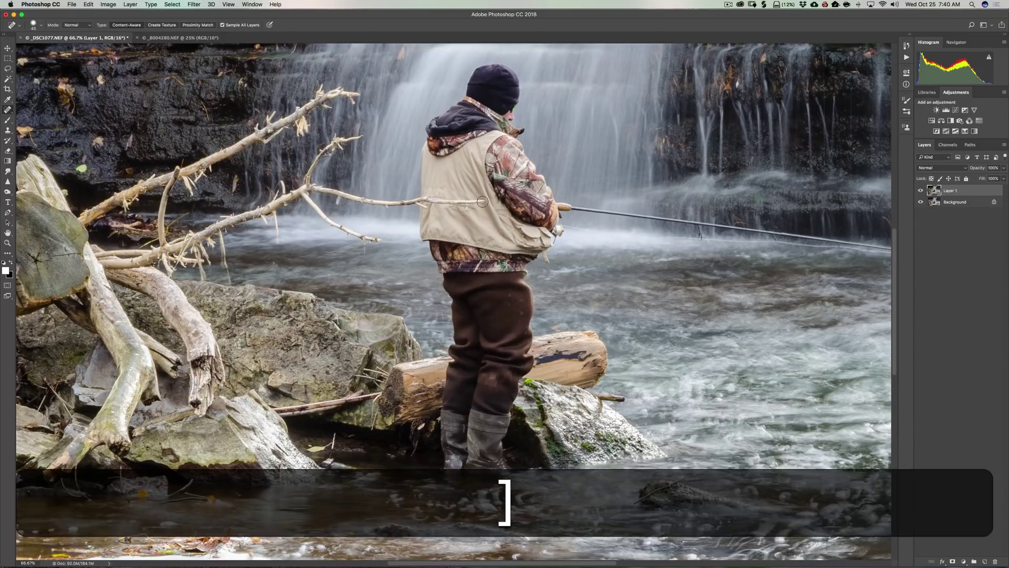
key(bracketleft)
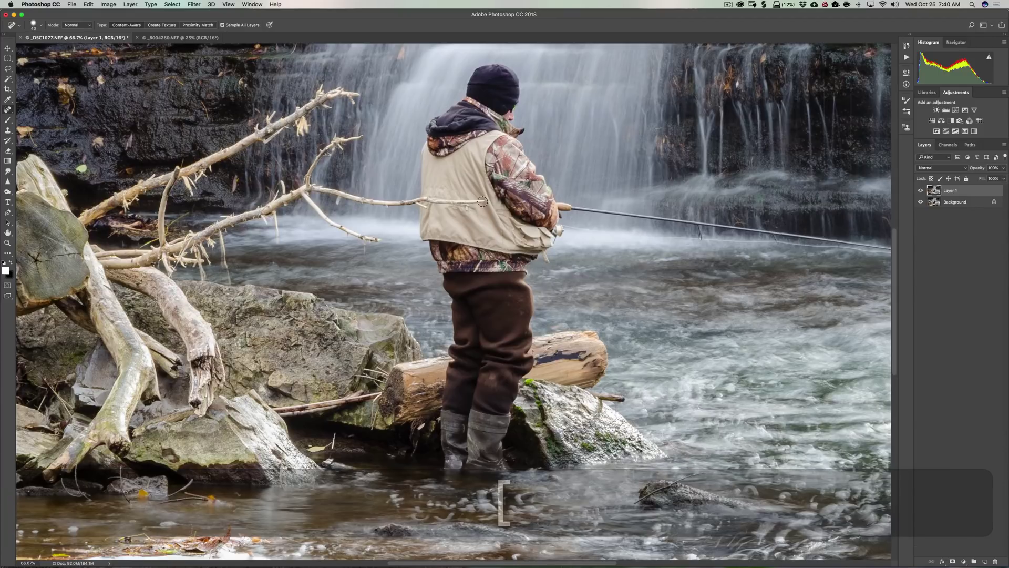
key(bracketleft)
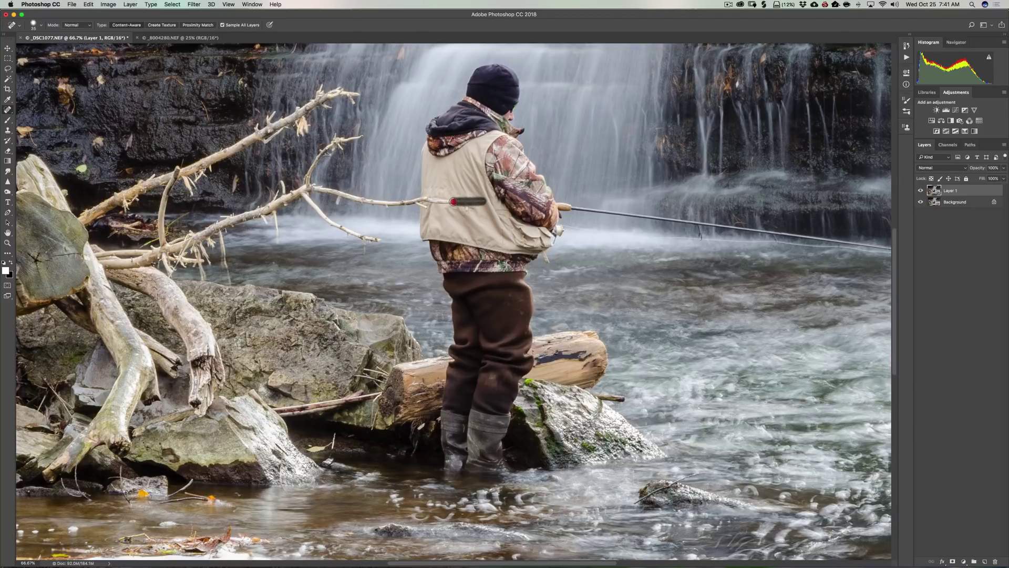
Step: Heal away the branch tip crossing the fisherman's vest, using a 40 px brush along the vest's edge
mouse_move(452, 201)
mouse_down()
mouse_move(478, 200)
mouse_move(425, 201)
mouse_move(447, 198)
mouse_up()
key(bracketright)
click(422, 197)
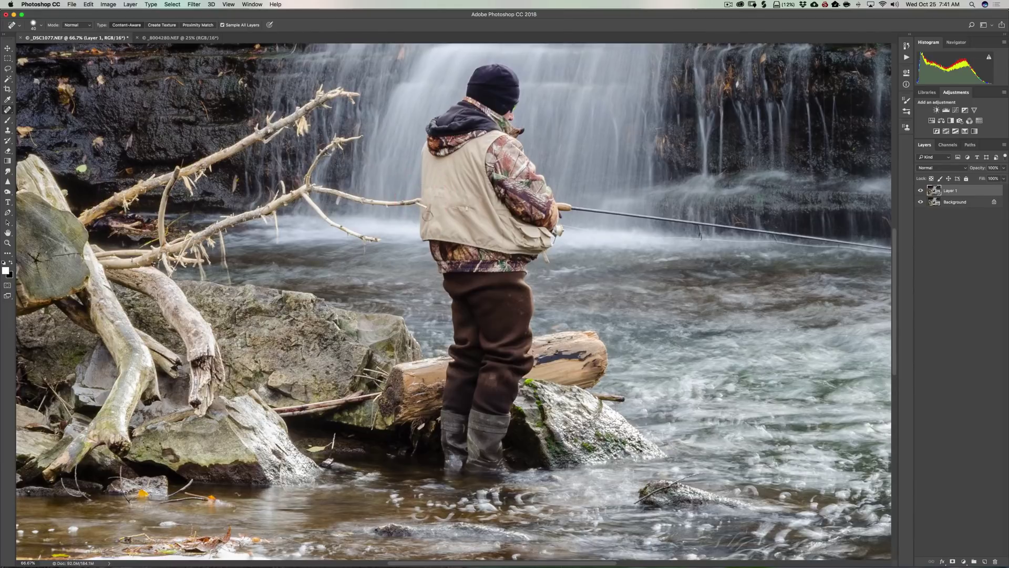
click(423, 204)
click(418, 202)
click(419, 203)
click(416, 201)
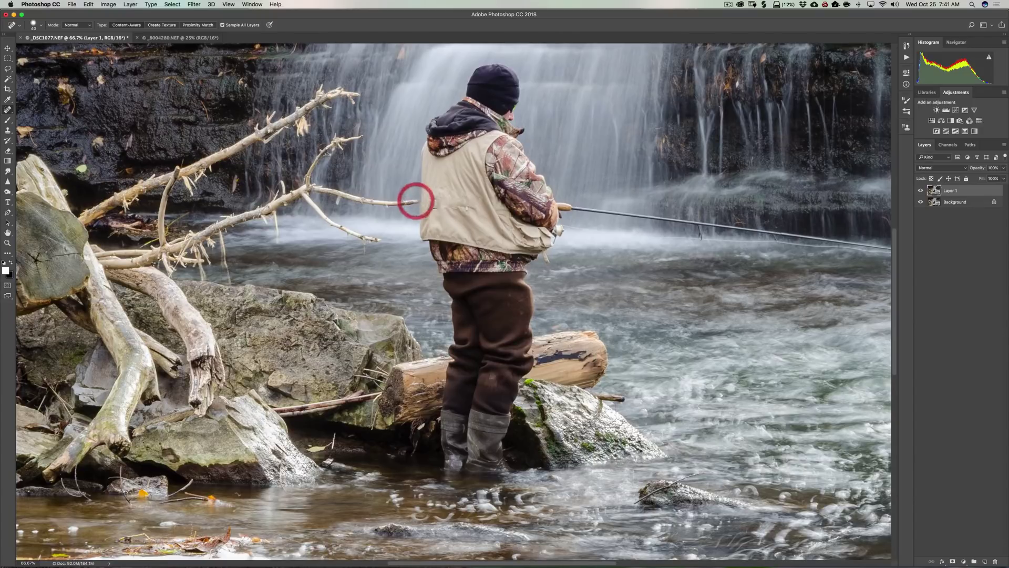
Step: Heal away the thin branch beside the fisherman and its upper and lower forks over the water, redoing the upper fork's stroke
drag(416, 201, 389, 202)
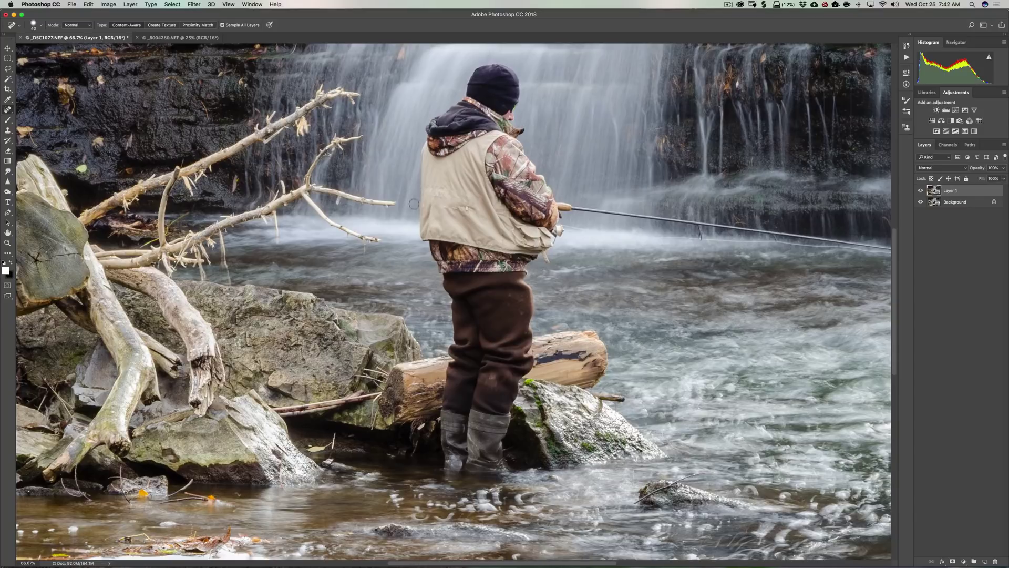
mouse_move(395, 203)
mouse_down()
mouse_move(337, 203)
mouse_move(338, 191)
mouse_move(312, 187)
mouse_move(343, 191)
mouse_up()
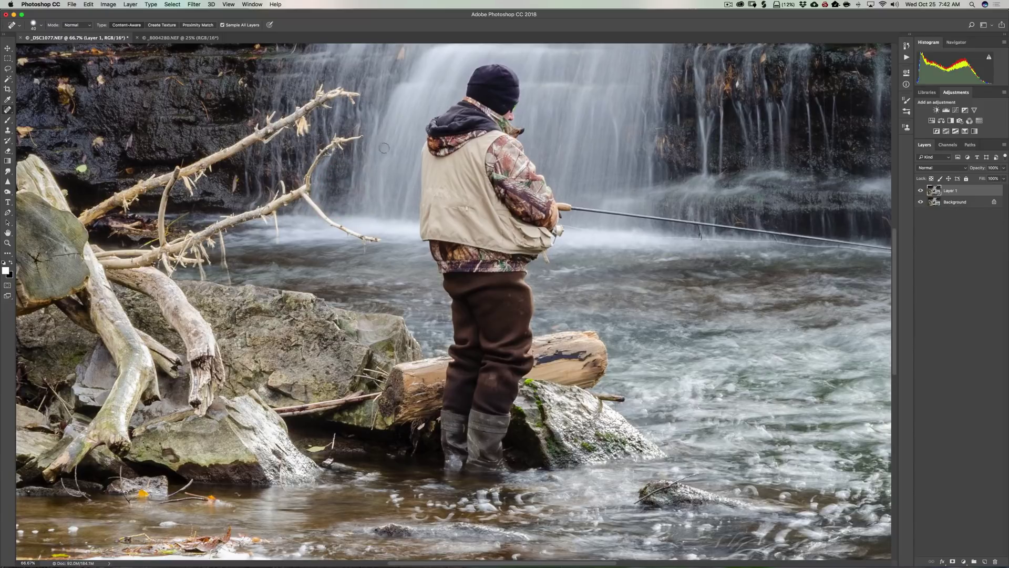
mouse_move(367, 137)
mouse_down()
mouse_move(333, 137)
mouse_move(343, 151)
mouse_move(368, 137)
mouse_up()
mouse_move(378, 240)
mouse_down()
mouse_move(338, 226)
mouse_move(371, 241)
mouse_move(364, 251)
mouse_move(305, 196)
mouse_move(323, 221)
mouse_up()
drag(330, 149, 329, 152)
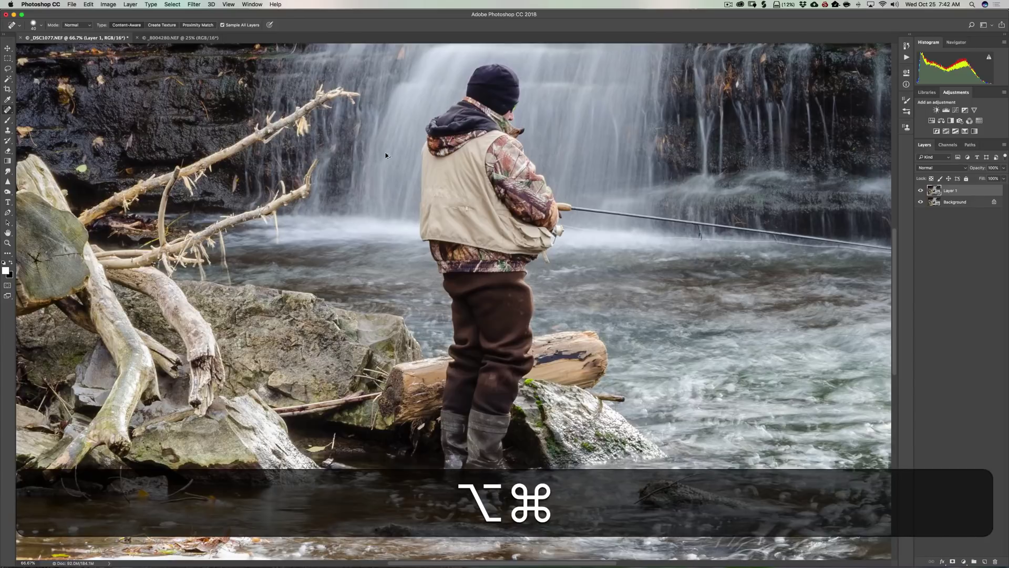
key(alt+super+z)
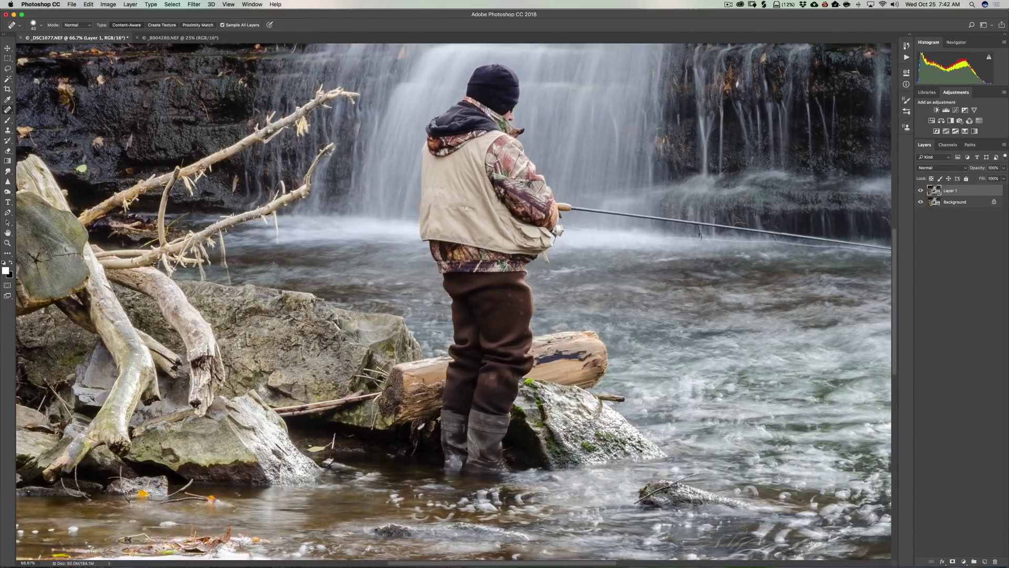
drag(336, 143, 310, 178)
Step: Enlarge the healing brush to 70 px and remove the remaining lower branch and its hanging twigs over the water
key(bracketright)
key(bracketright)
key(bracketright)
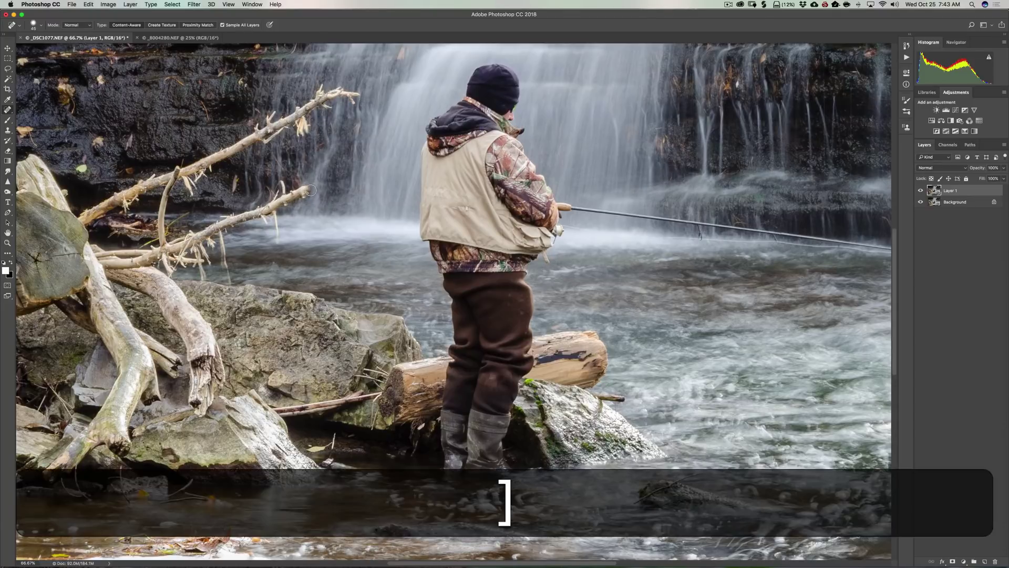
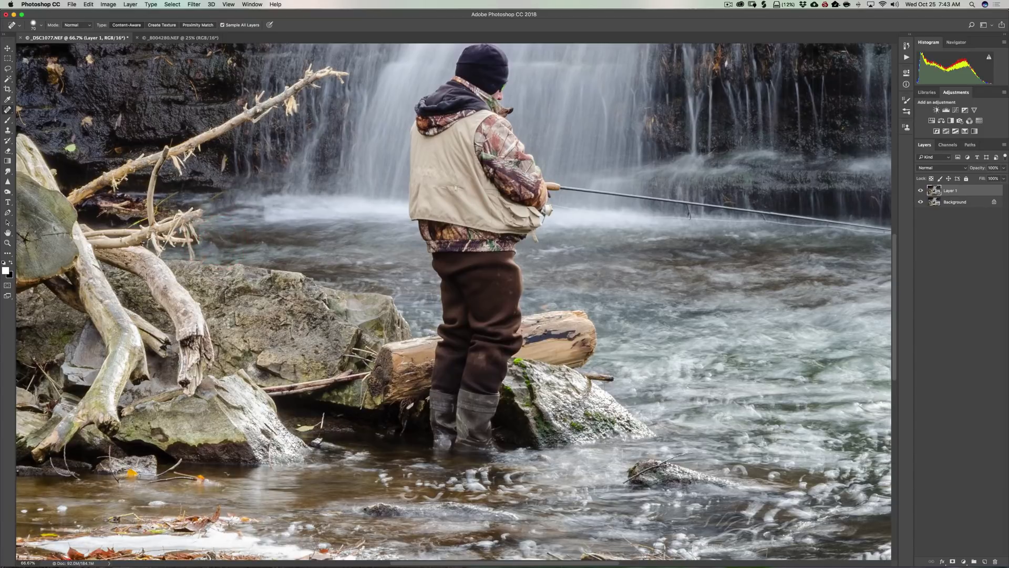
mouse_move(206, 213)
mouse_down()
mouse_move(174, 213)
mouse_move(193, 239)
mouse_up()
click(191, 242)
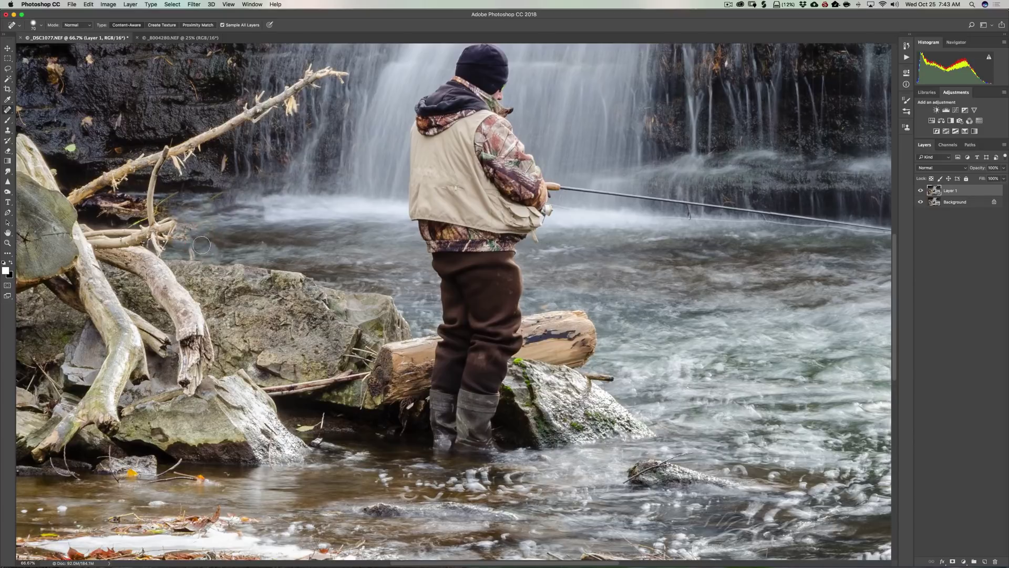
click(180, 234)
click(193, 251)
click(191, 252)
Step: Heal away the long upper branch in front of the rock wall and the curved twig crossing it
mouse_move(342, 81)
mouse_down()
mouse_move(305, 77)
mouse_move(313, 67)
mouse_move(314, 83)
mouse_move(356, 78)
mouse_move(287, 90)
mouse_move(305, 78)
mouse_move(287, 99)
mouse_move(296, 108)
mouse_move(312, 86)
mouse_move(259, 98)
mouse_move(267, 108)
mouse_move(256, 117)
mouse_move(249, 106)
mouse_move(211, 131)
mouse_move(262, 117)
mouse_move(190, 157)
mouse_up()
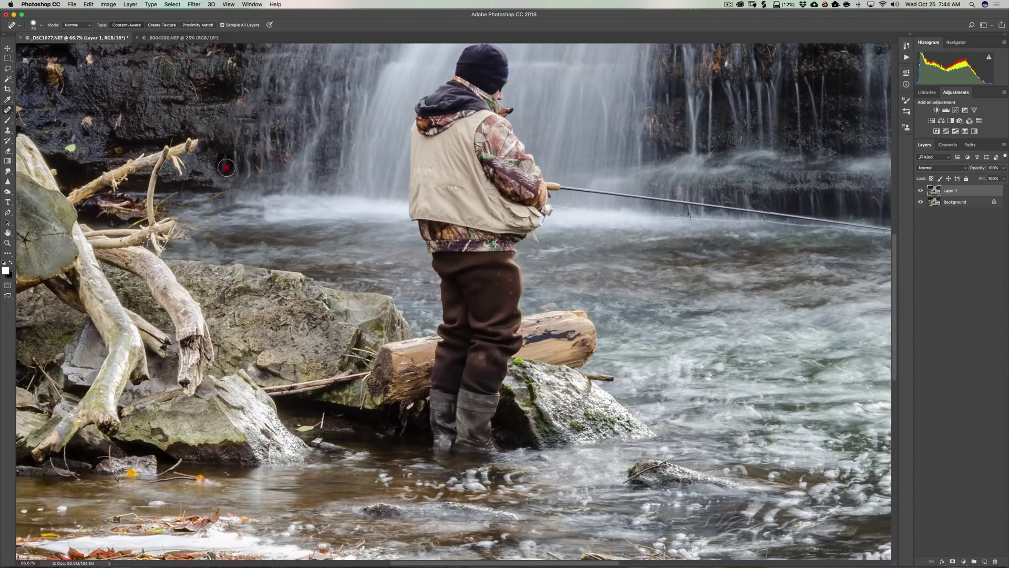
mouse_move(231, 171)
mouse_down()
mouse_move(176, 149)
mouse_move(197, 142)
mouse_move(175, 153)
mouse_move(182, 166)
mouse_move(161, 152)
mouse_move(154, 221)
mouse_up()
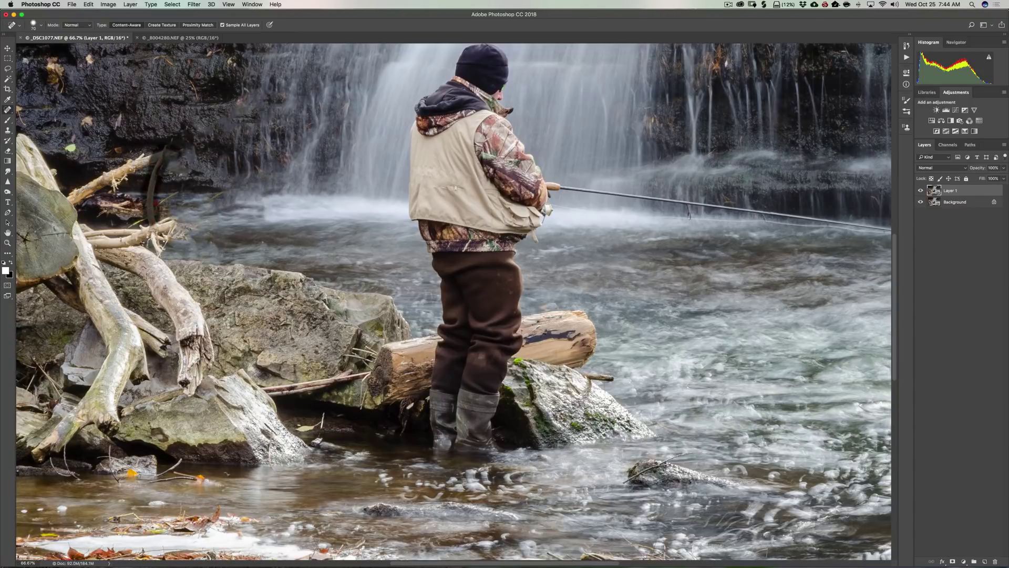
mouse_move(164, 152)
mouse_down()
mouse_move(154, 165)
mouse_move(137, 163)
mouse_move(113, 184)
mouse_move(107, 178)
mouse_move(74, 191)
mouse_move(137, 211)
mouse_move(105, 207)
mouse_up()
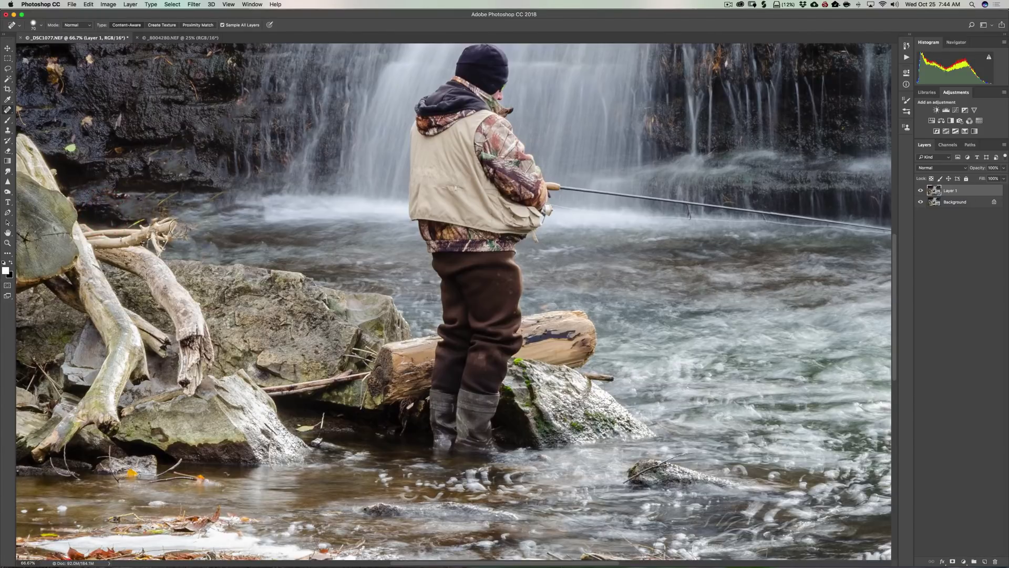
Step: Clean up the frayed twigs and healing smudges at the end of the driftwood stub above the rocks
drag(178, 232, 168, 219)
click(198, 225)
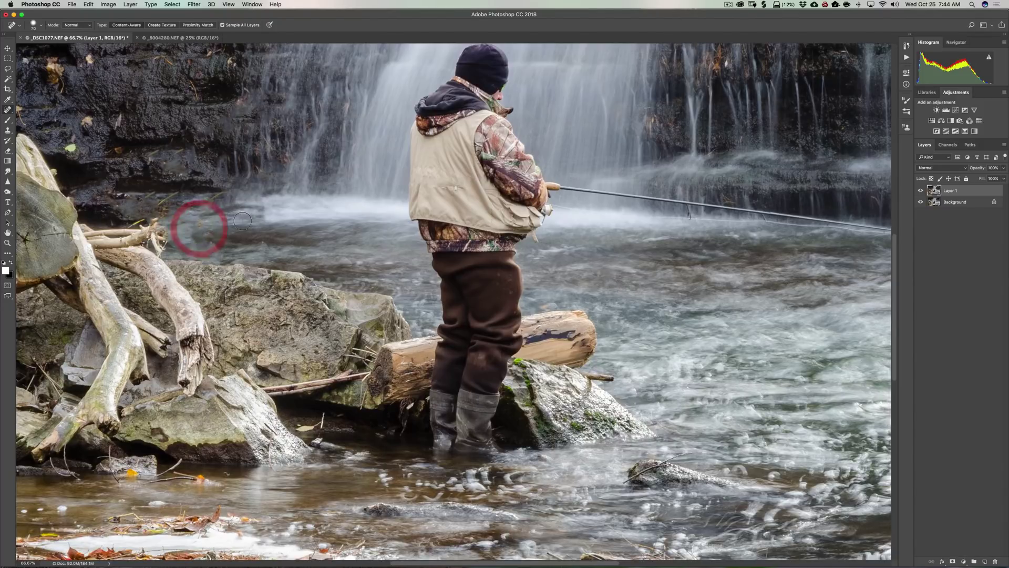
click(204, 221)
mouse_move(157, 230)
mouse_down()
mouse_move(161, 243)
mouse_move(176, 229)
mouse_up()
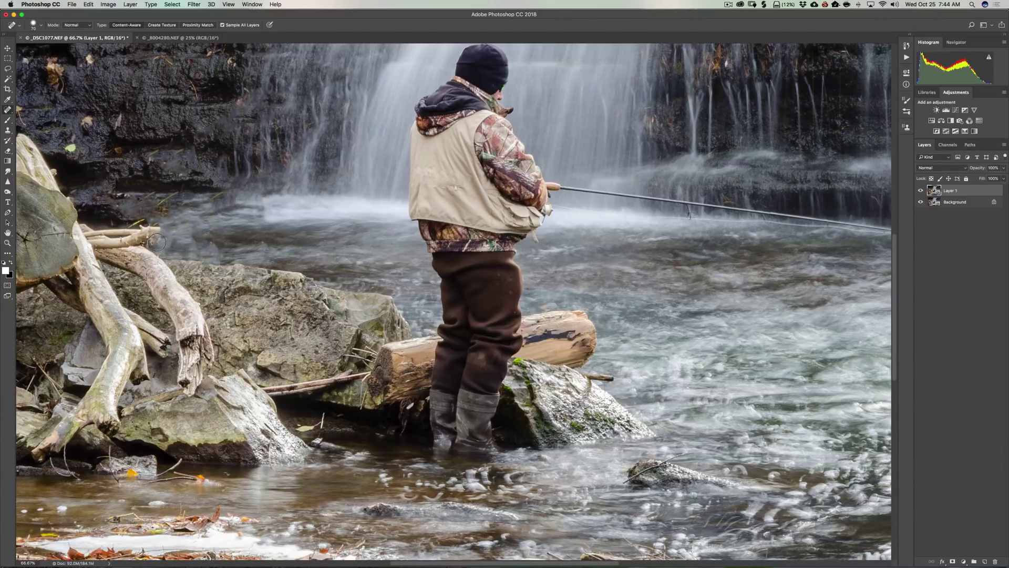
click(156, 242)
Step: Touch up the small leftover fragments between the driftwood stub and the waterline with repeated healing dabs
key(super+minus)
key(super+minus)
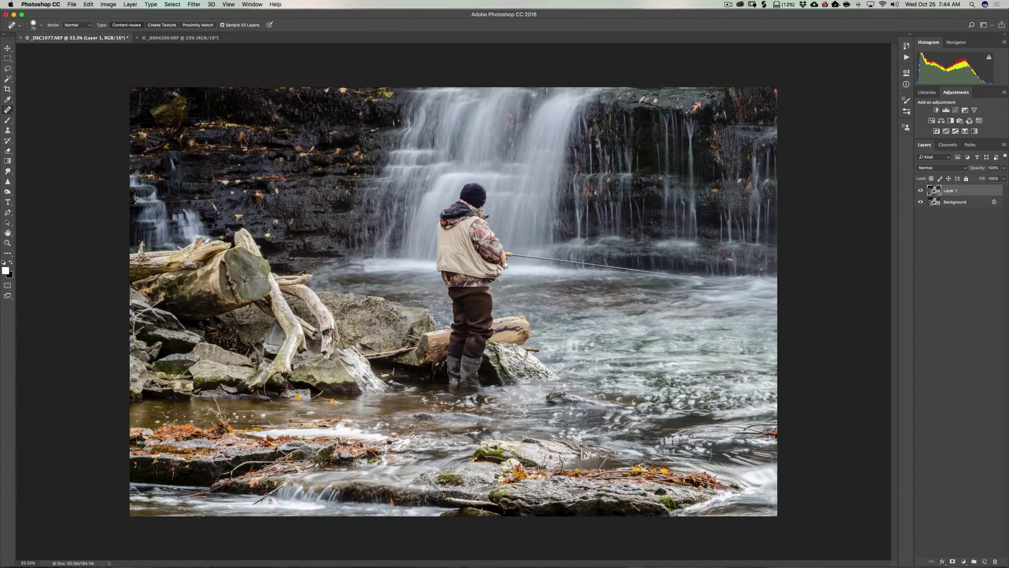
click(310, 274)
click(304, 274)
click(303, 274)
click(303, 275)
click(304, 277)
click(302, 277)
click(304, 277)
click(302, 277)
Step: Switch to the open river landscape photo with the power lines, keeping the Spot Healing Brush active
click(191, 37)
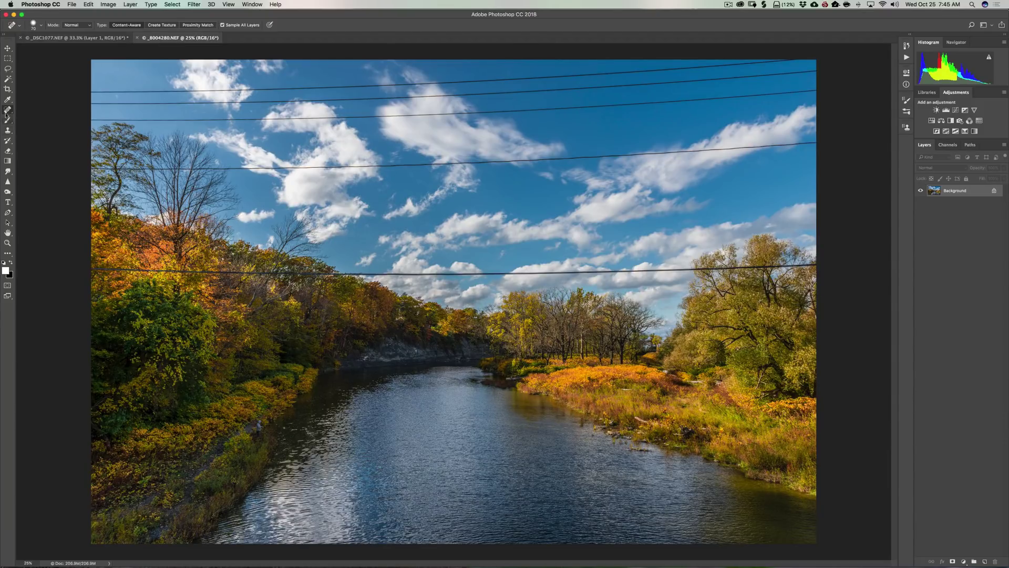
drag(6, 113, 29, 108)
key(super)
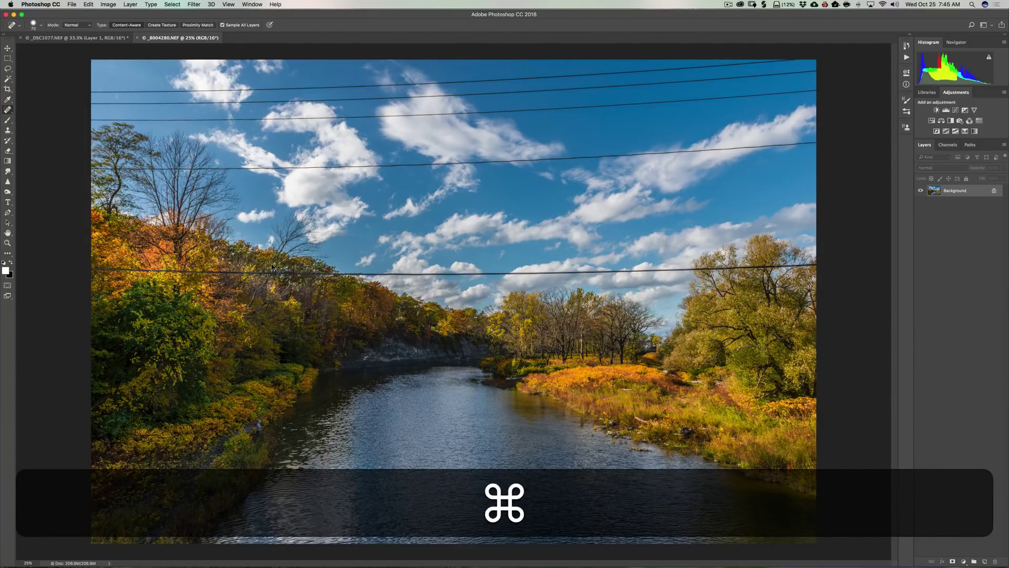
key(super+equal)
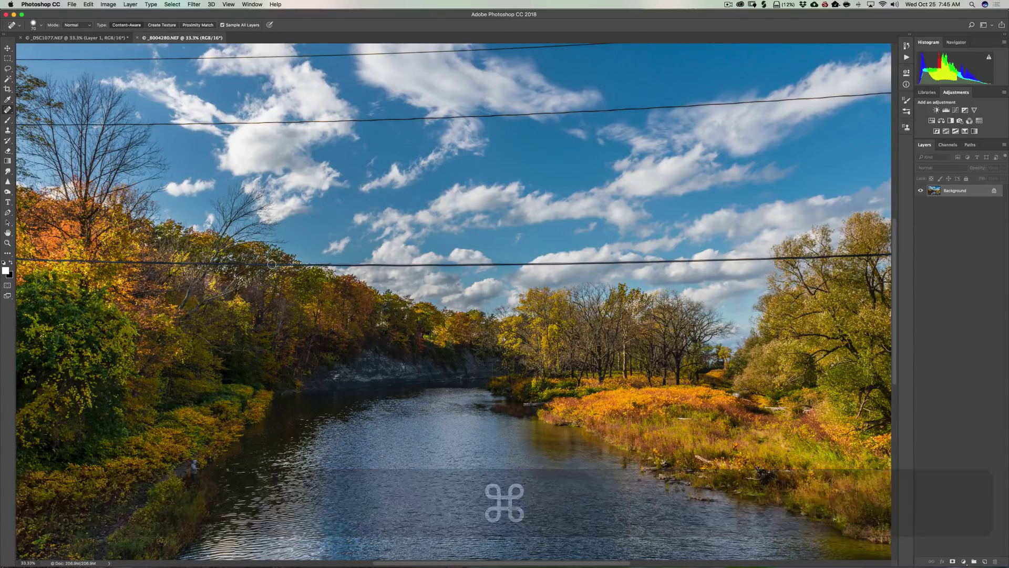
scroll(271, 264, right, 2)
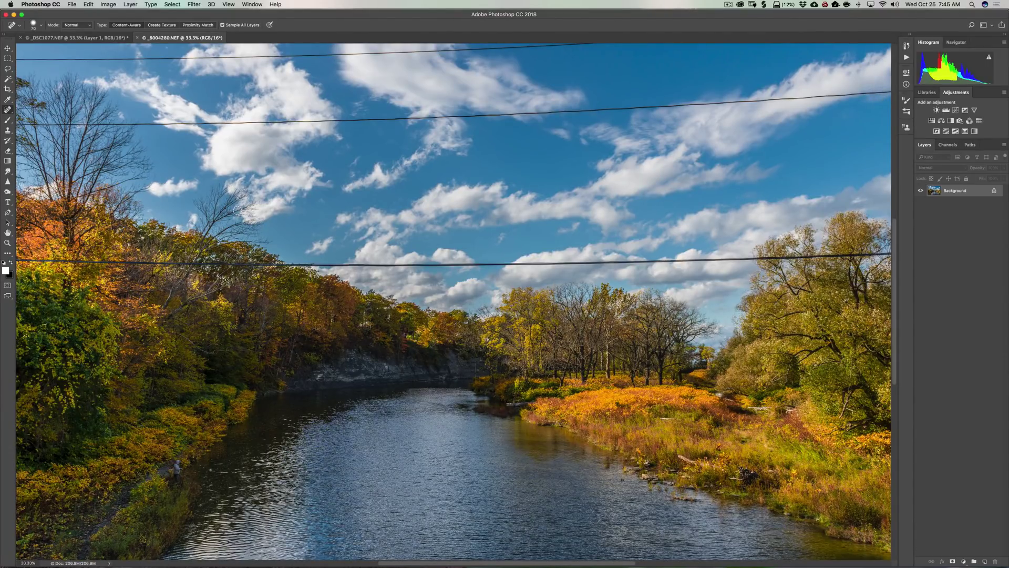
key(space)
drag(324, 208, 501, 200)
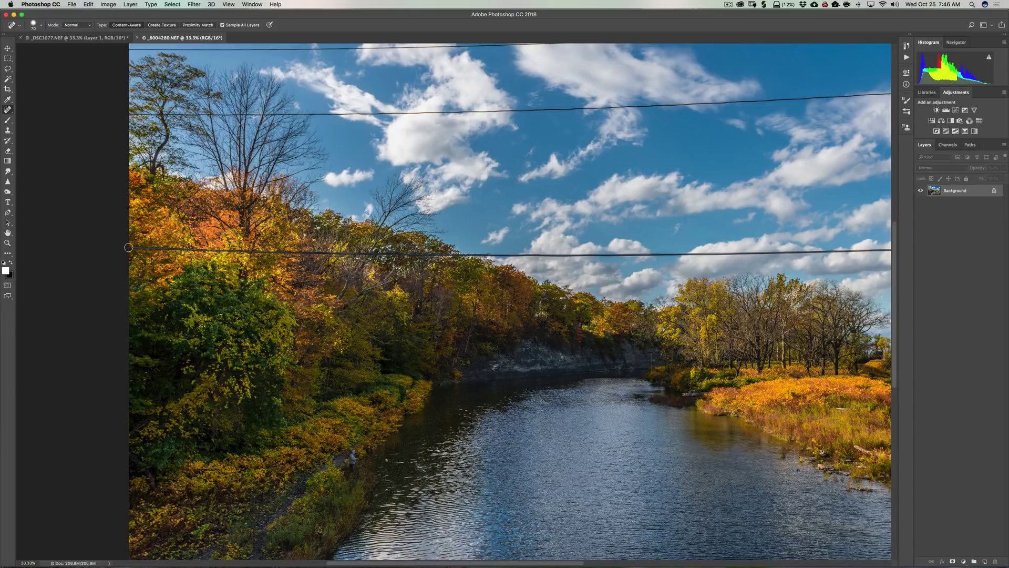
Step: Heal away the lowest power line in straight segments from the photo's left edge, across the autumn trees, to the clouds beyond the river bend
click(128, 247)
key(shift)
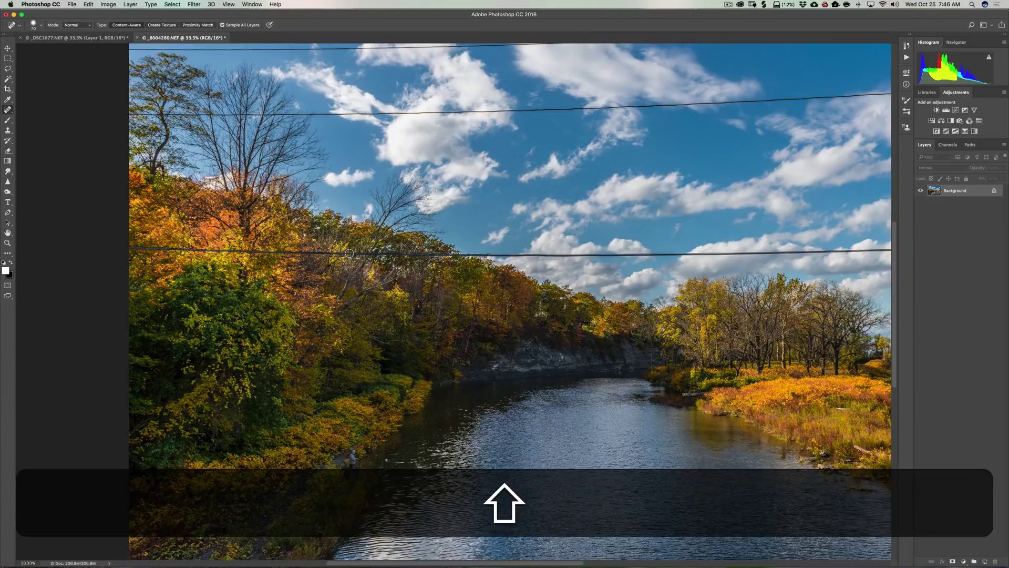
shift+click(349, 253)
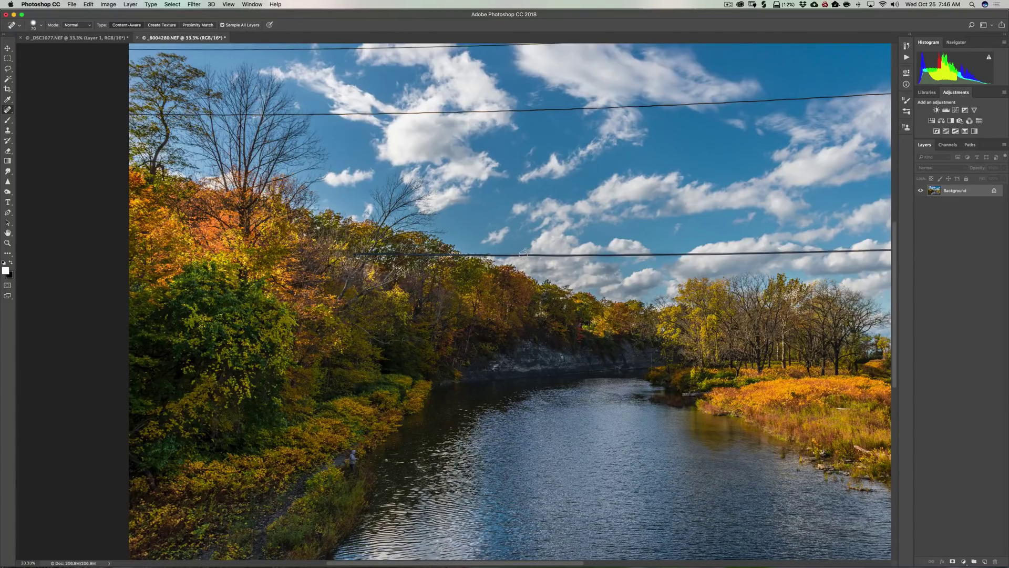
key(shift)
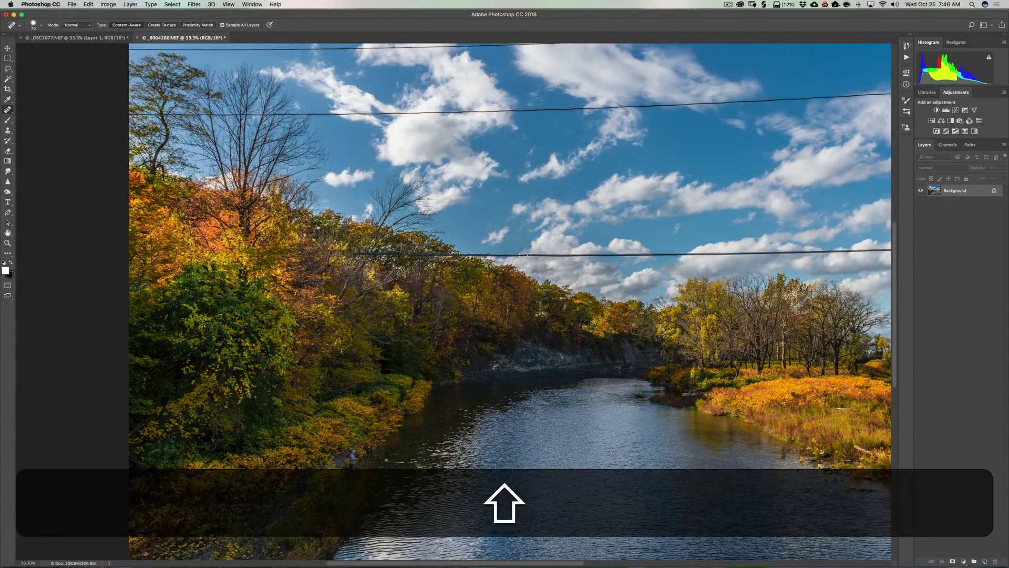
shift+click(523, 255)
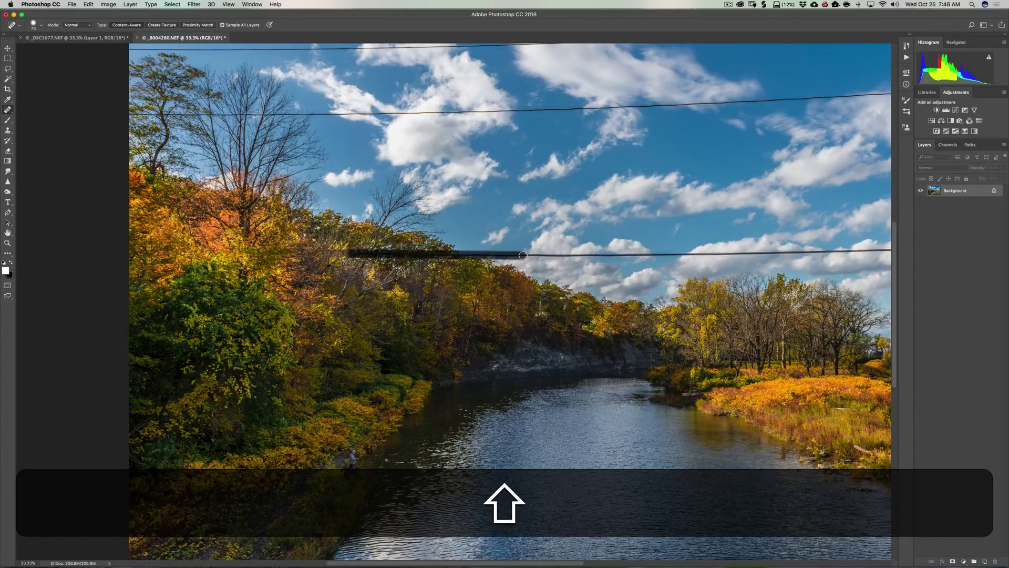
key(shift)
shift+click(676, 255)
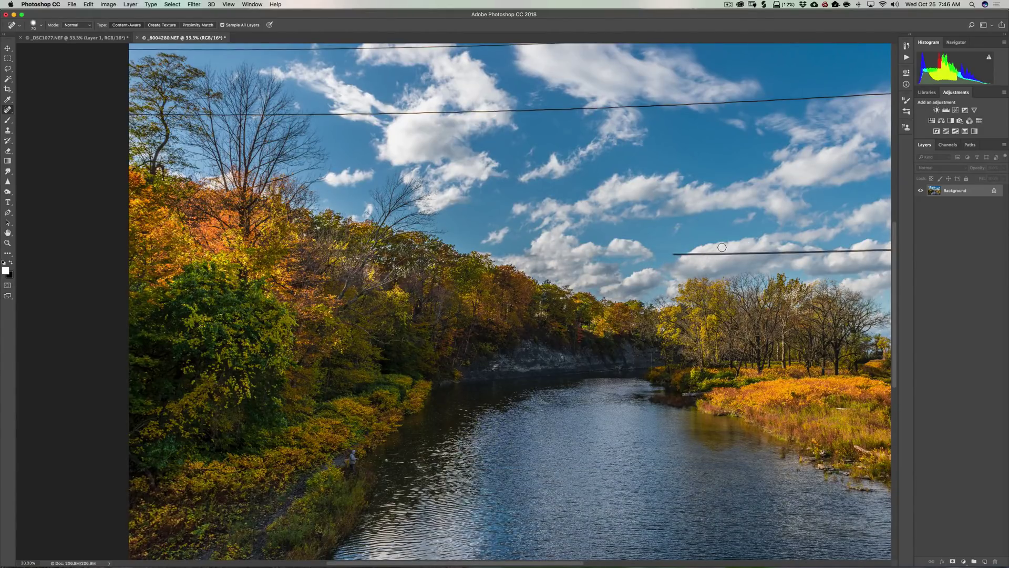
Step: Heal the rest of the lowest power line through the clouds and the large tree to the photo's right edge
key(space)
drag(748, 245, 434, 246)
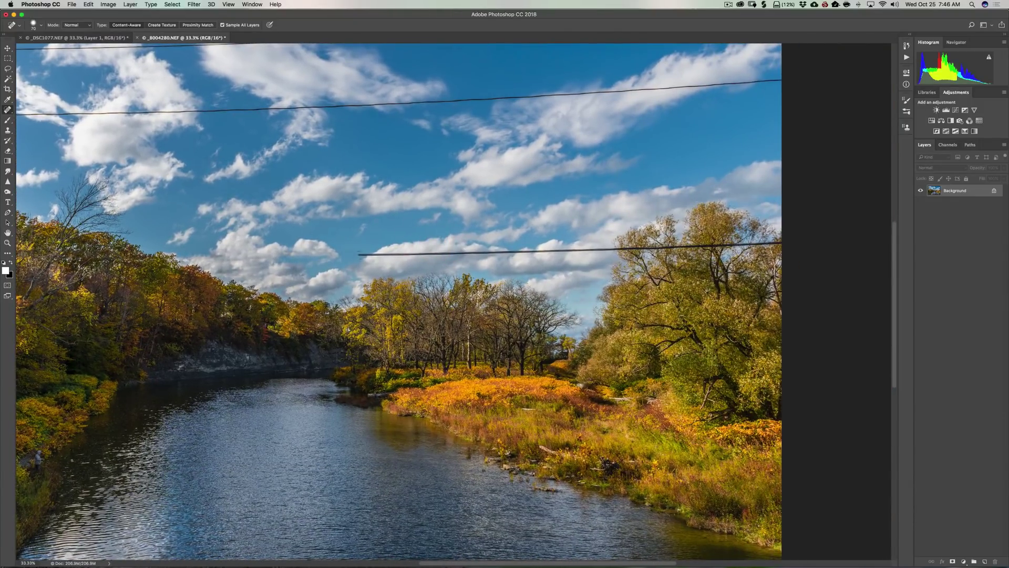
shift+click(544, 252)
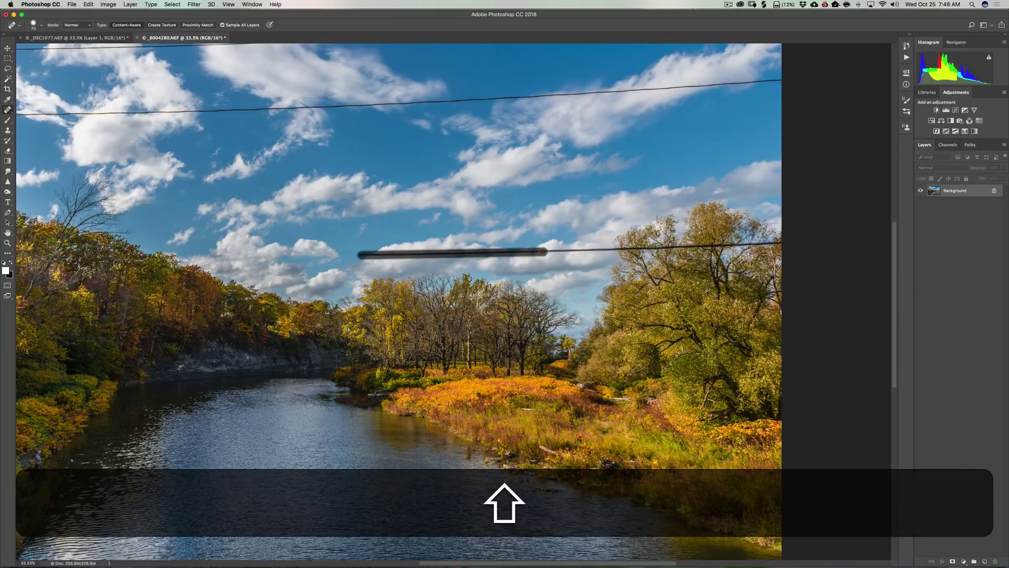
key(shift)
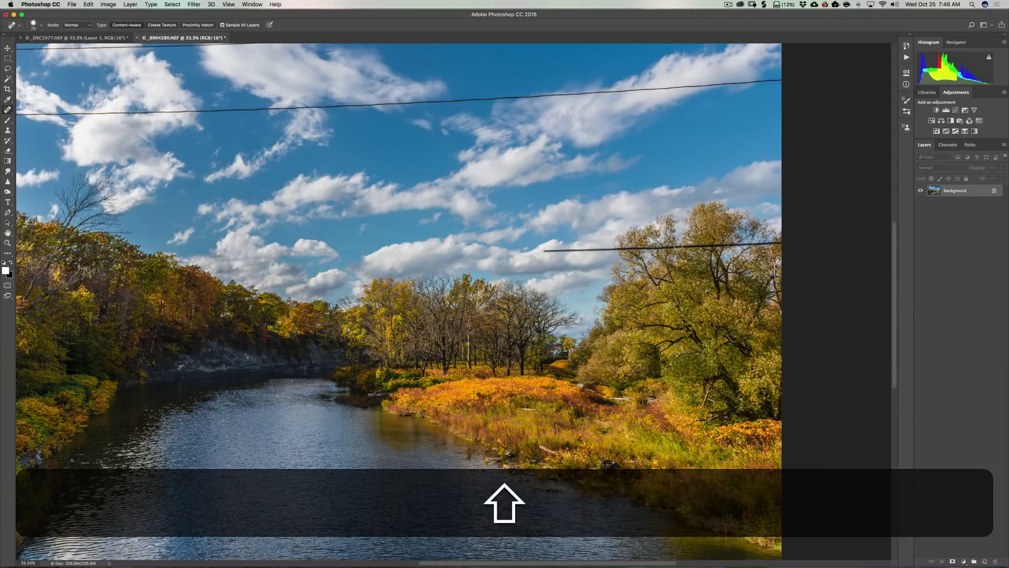
shift+click(678, 246)
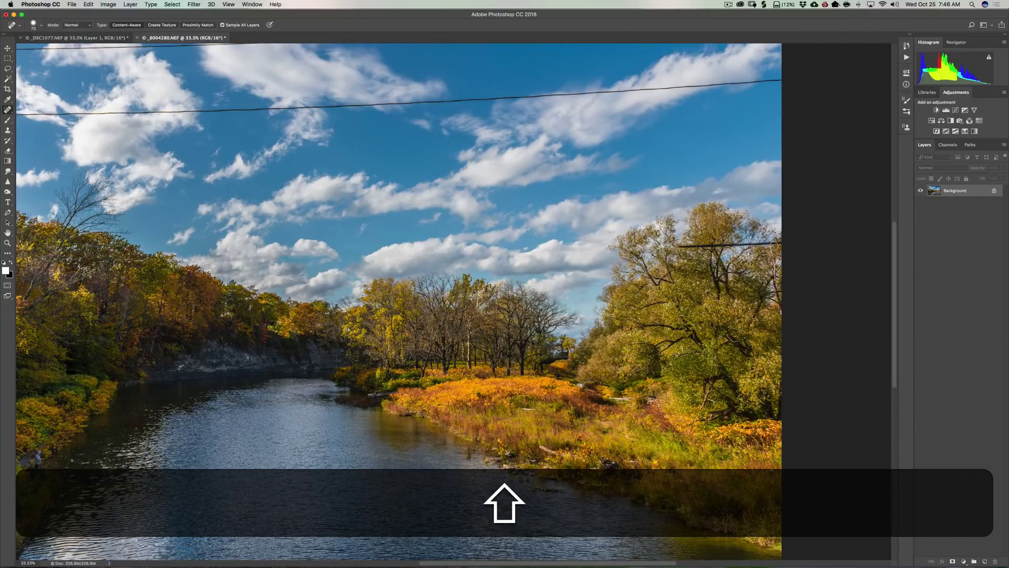
shift+click(751, 243)
key(shift)
shift+click(781, 243)
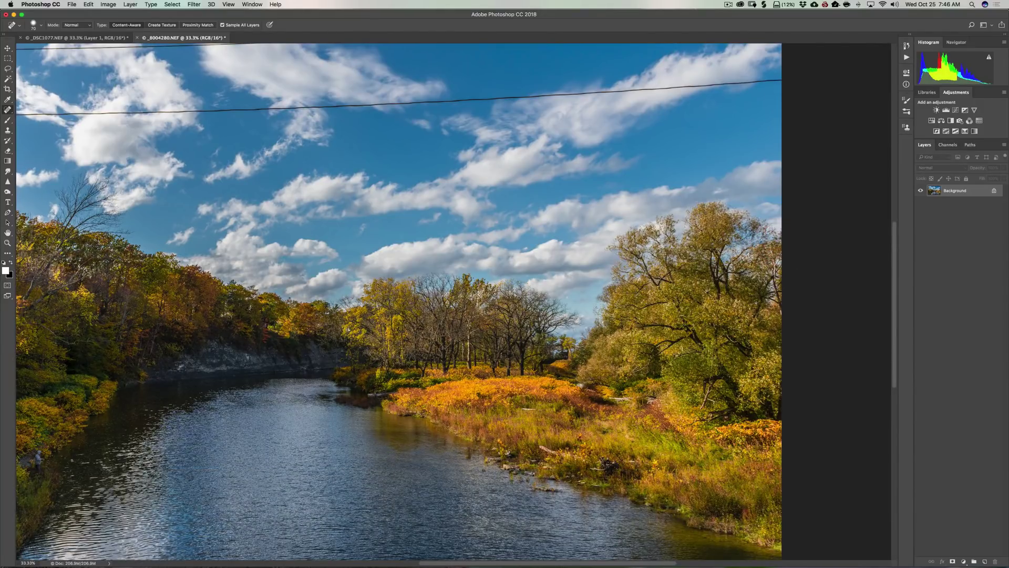
Step: Heal the next power line up from the photo's left edge to the end of the large central cloud, dabbing away the leftover spot between segments
key(space)
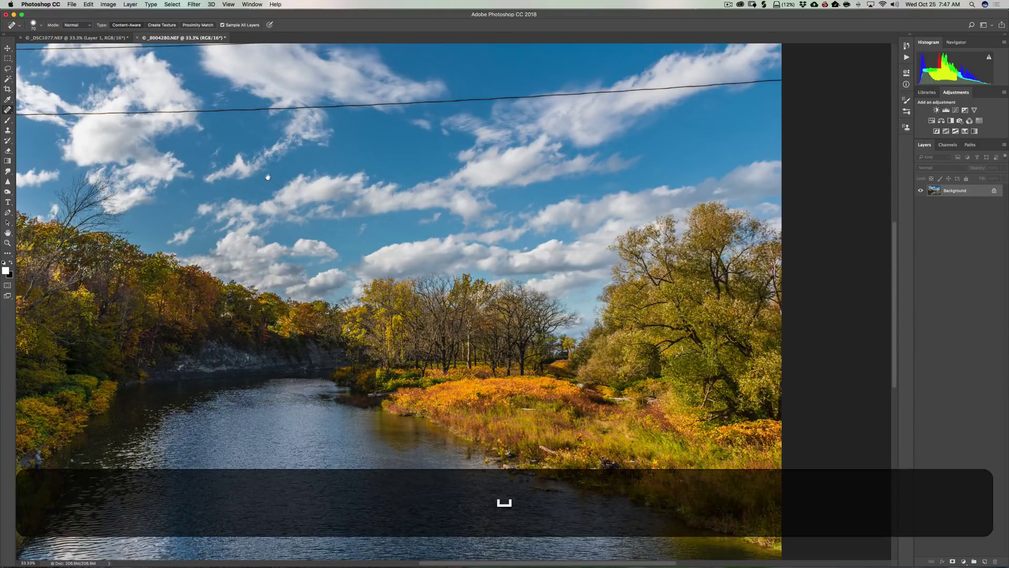
mouse_move(275, 182)
mouse_down()
mouse_move(450, 248)
mouse_move(614, 262)
mouse_up()
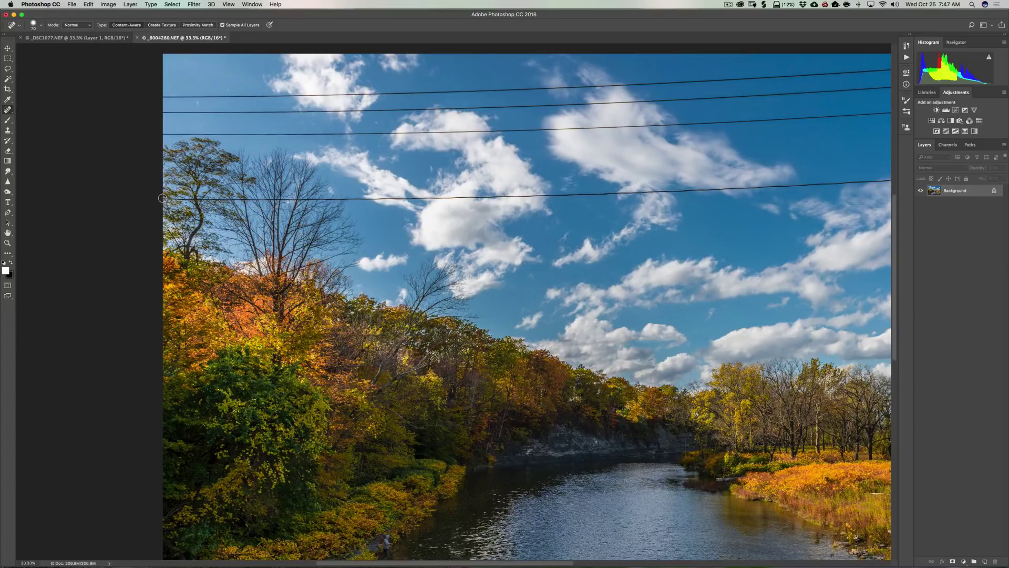
click(163, 199)
shift+click(402, 199)
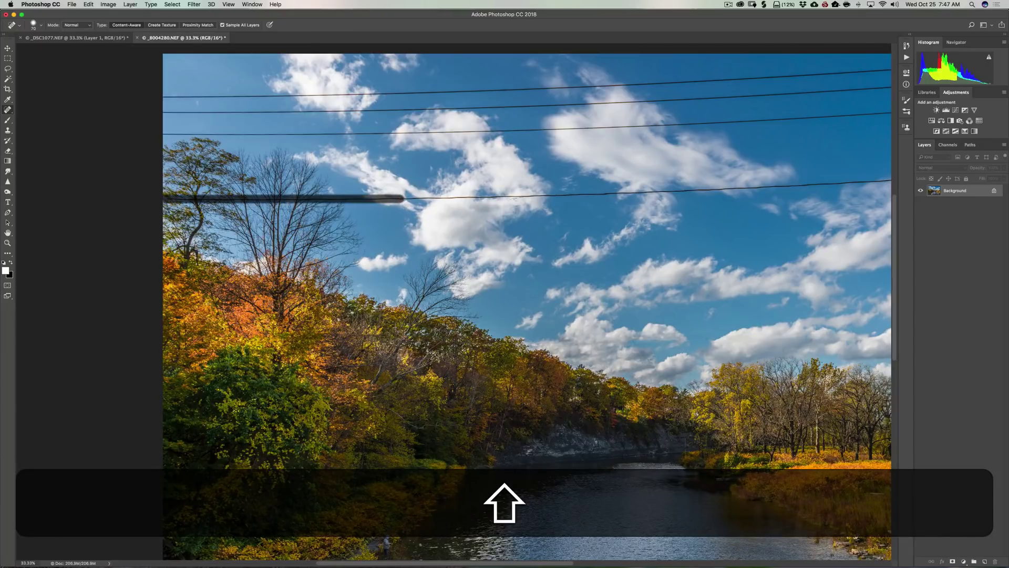
shift+click(583, 193)
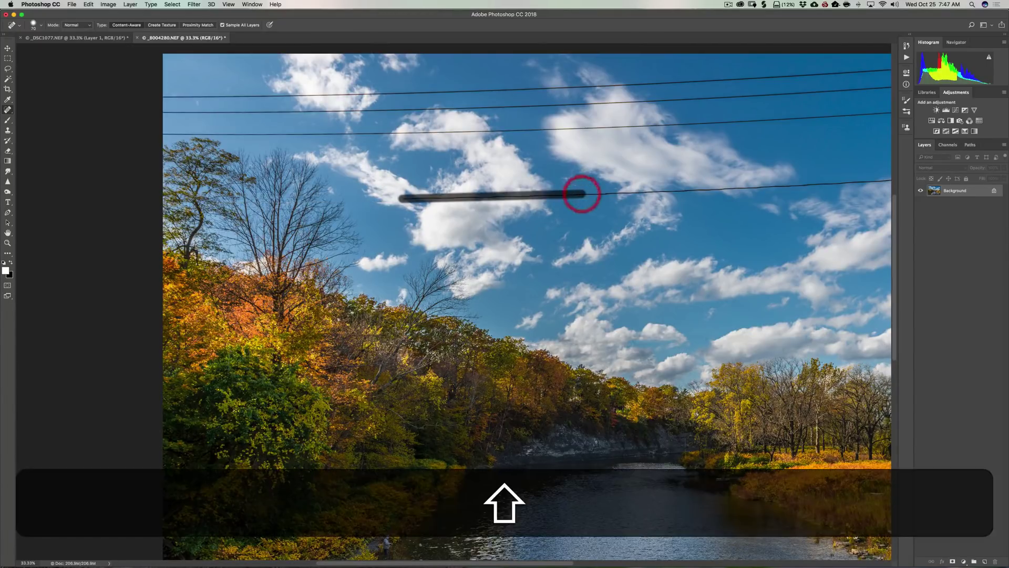
shift+click(748, 190)
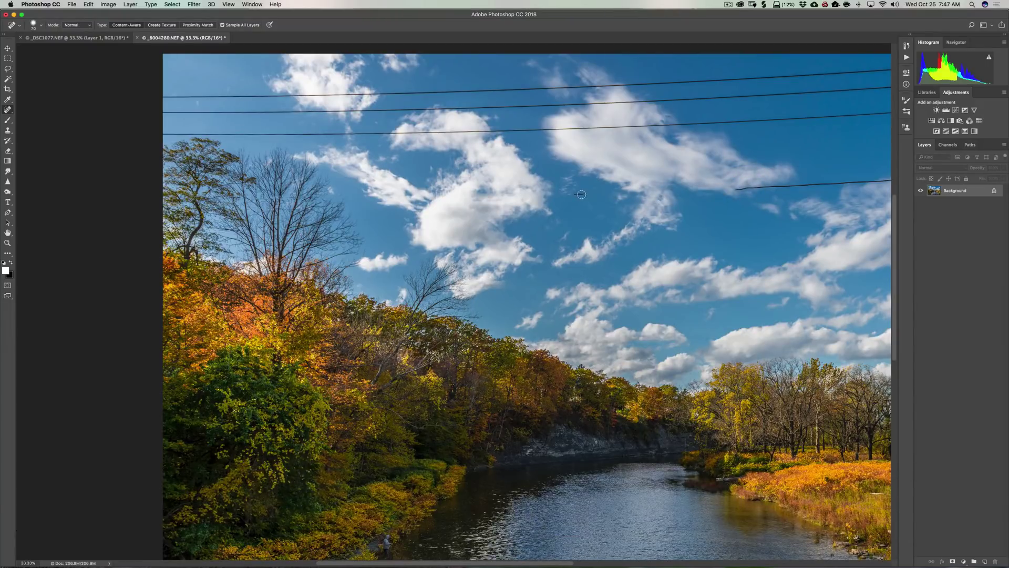
drag(586, 195, 572, 194)
click(736, 189)
click(736, 189)
Step: Continue healing the same power line in straight segments across the blue sky and along the long cloud above the large tree
key(space)
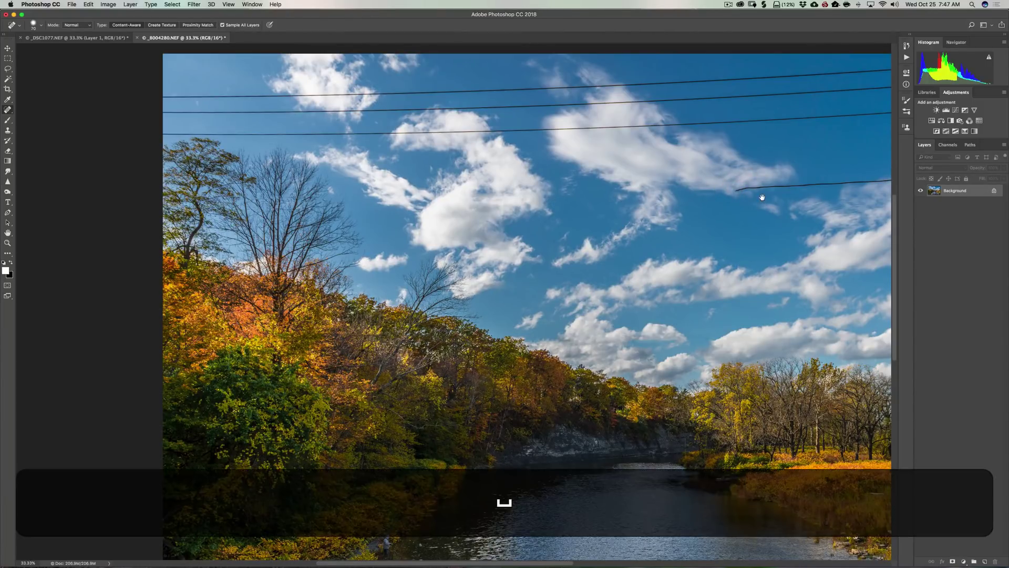
drag(762, 197, 491, 206)
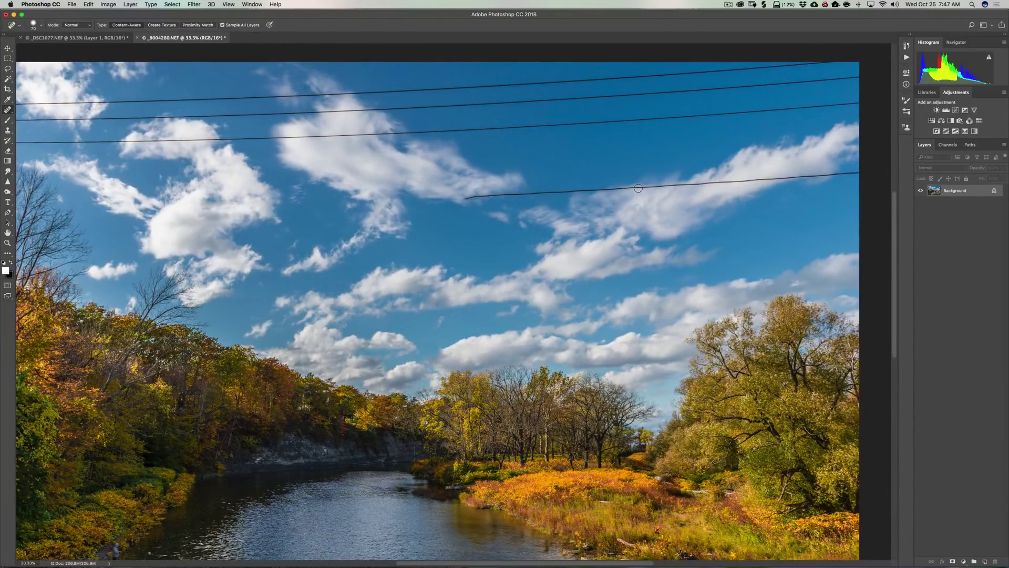
shift+click(638, 188)
click(463, 198)
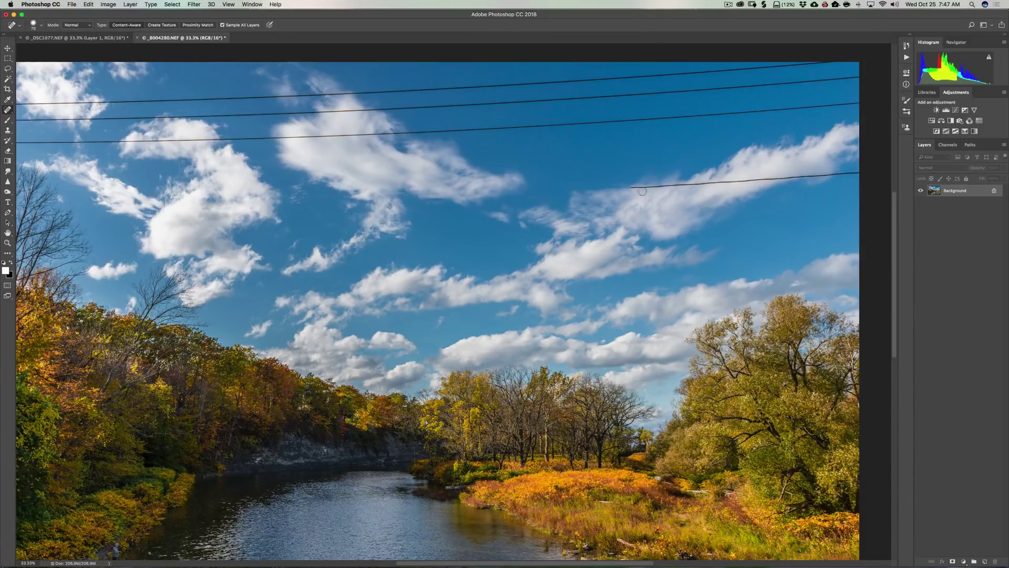
click(632, 187)
shift+click(796, 178)
Step: Clean up the healing smudges in the long cloud and remove the last piece of that power line up to the photo's right edge
key(space)
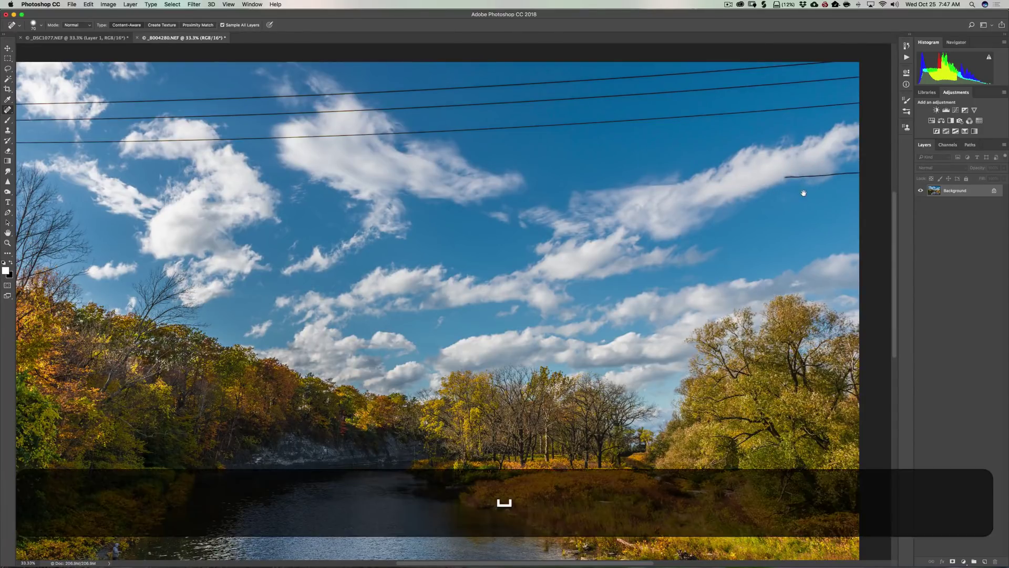
drag(793, 195, 539, 212)
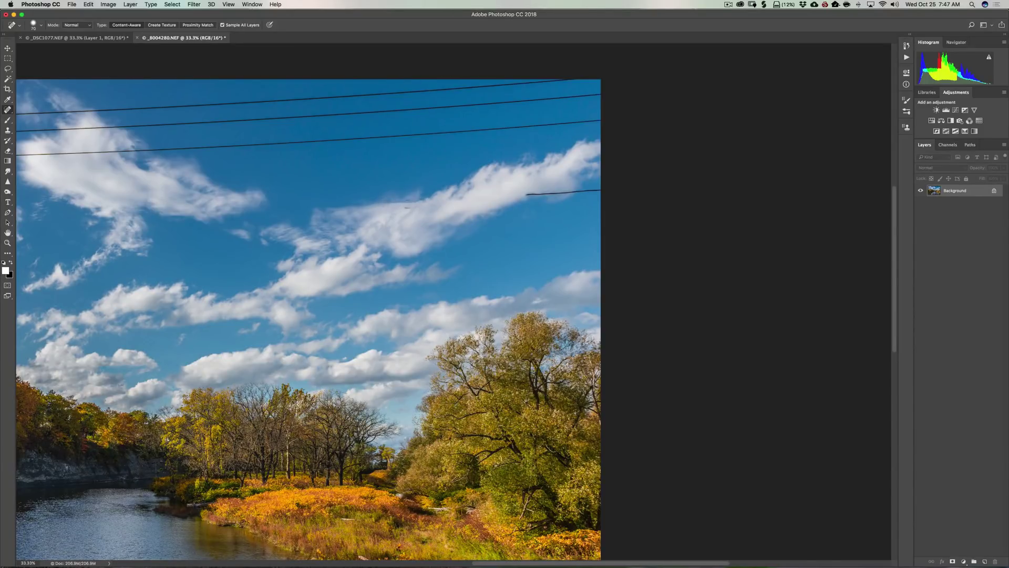
click(408, 204)
drag(390, 202, 415, 203)
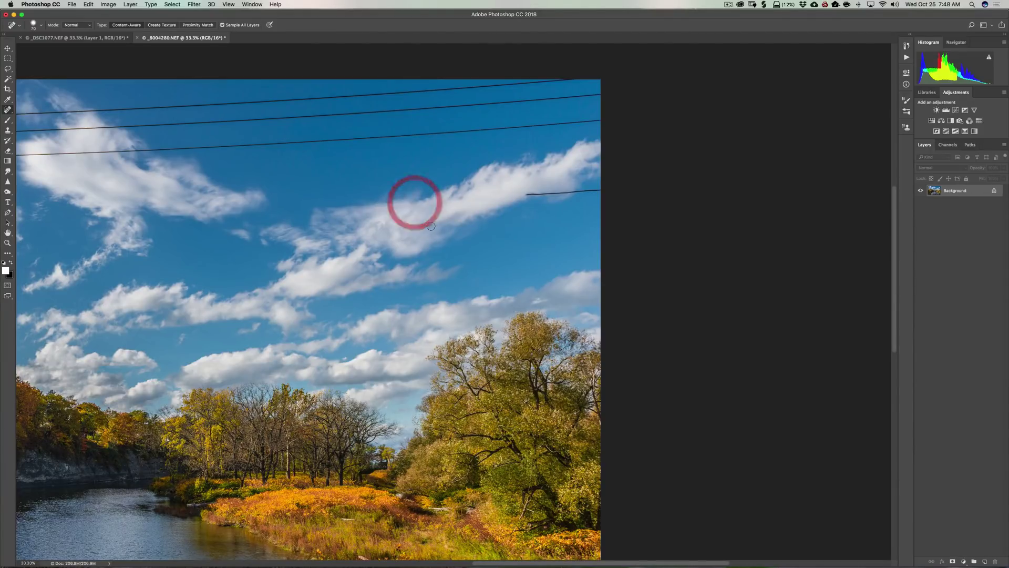
click(413, 199)
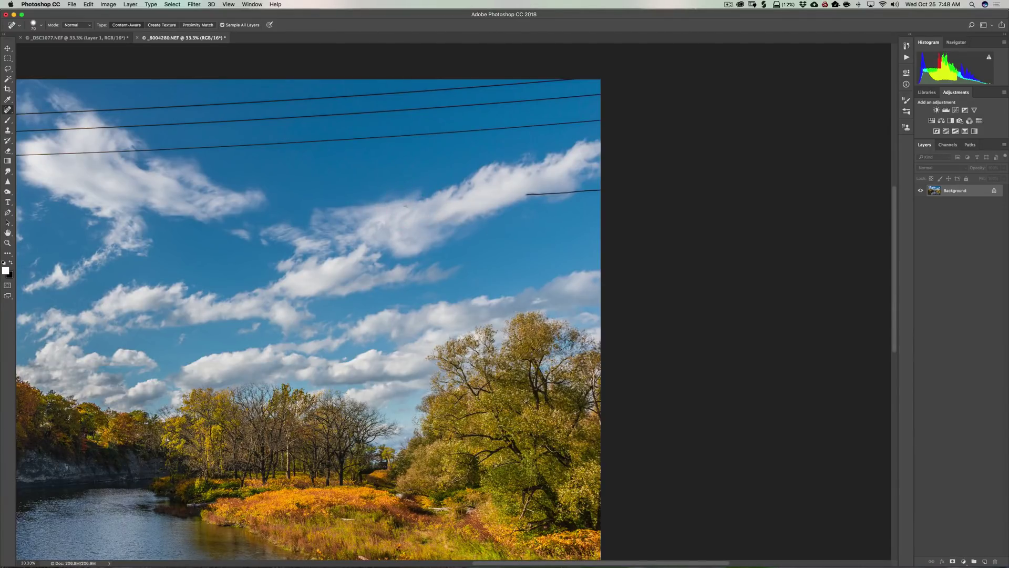
drag(406, 202, 432, 202)
click(525, 194)
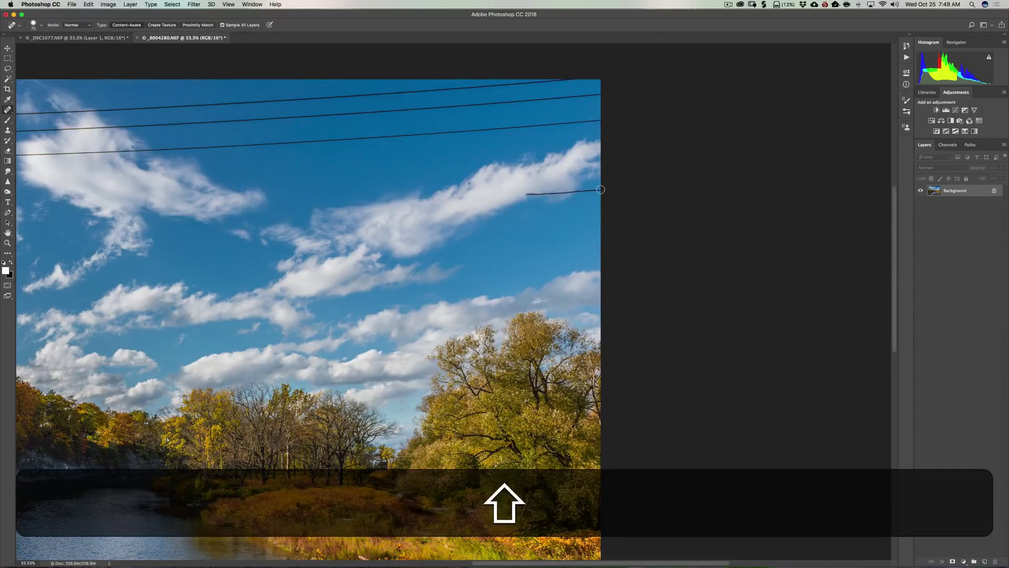
shift+click(601, 189)
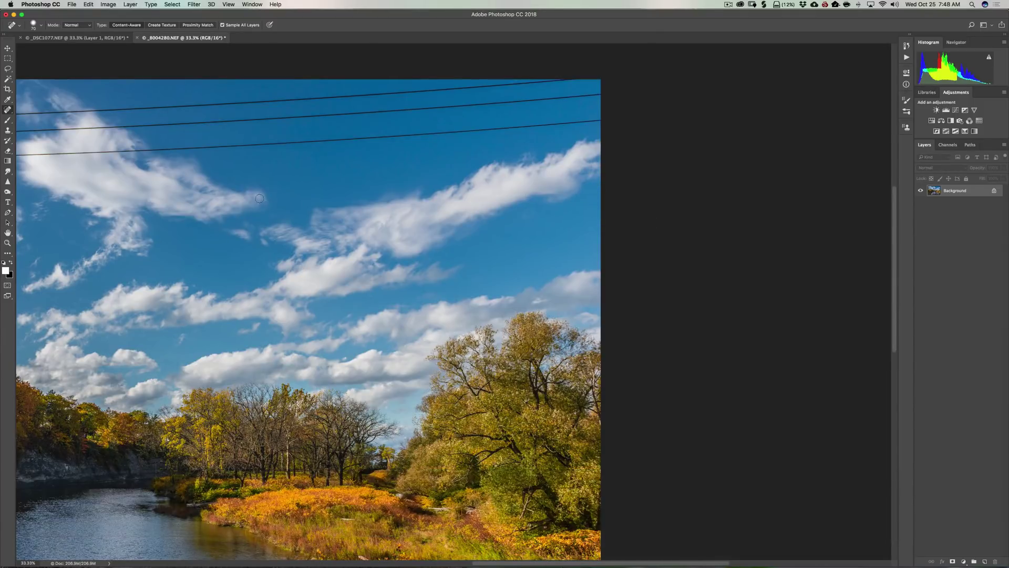
Step: Heal the lowest of the three remaining power lines from the photo's left edge to just past the large central cloud, touching up the segment joint
key(space)
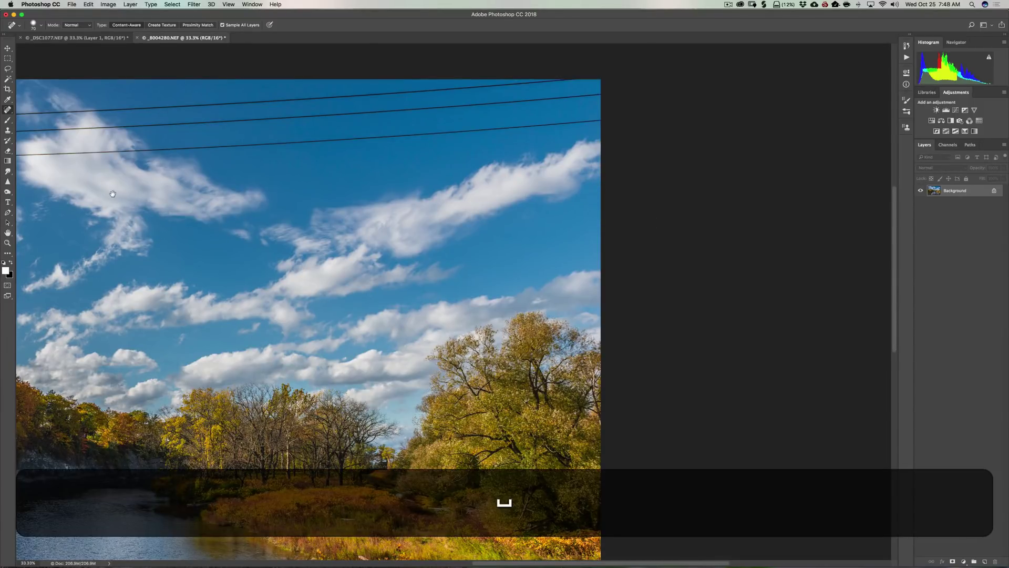
mouse_move(137, 204)
mouse_down()
mouse_move(637, 223)
mouse_move(569, 224)
mouse_up()
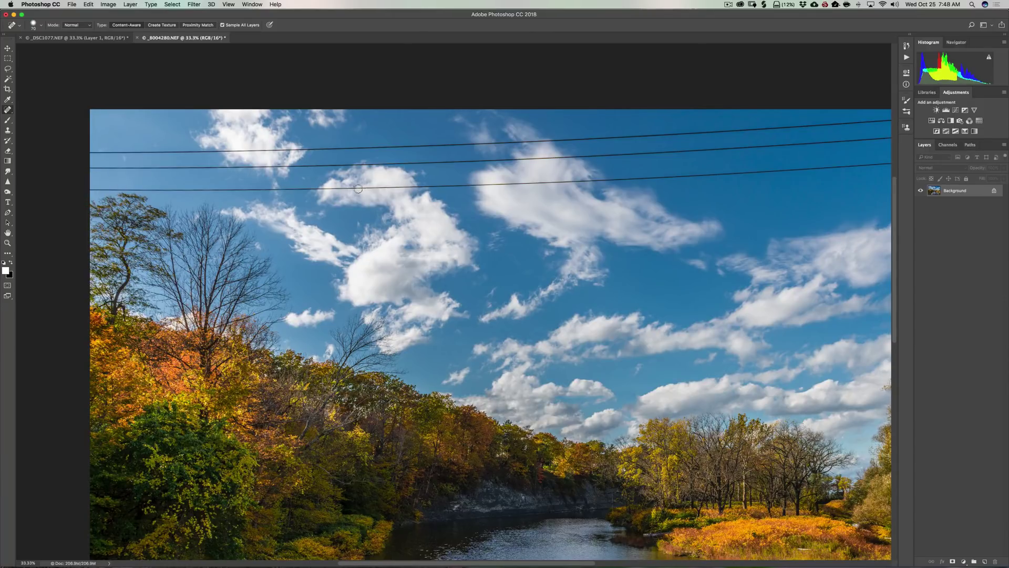
shift+click(345, 189)
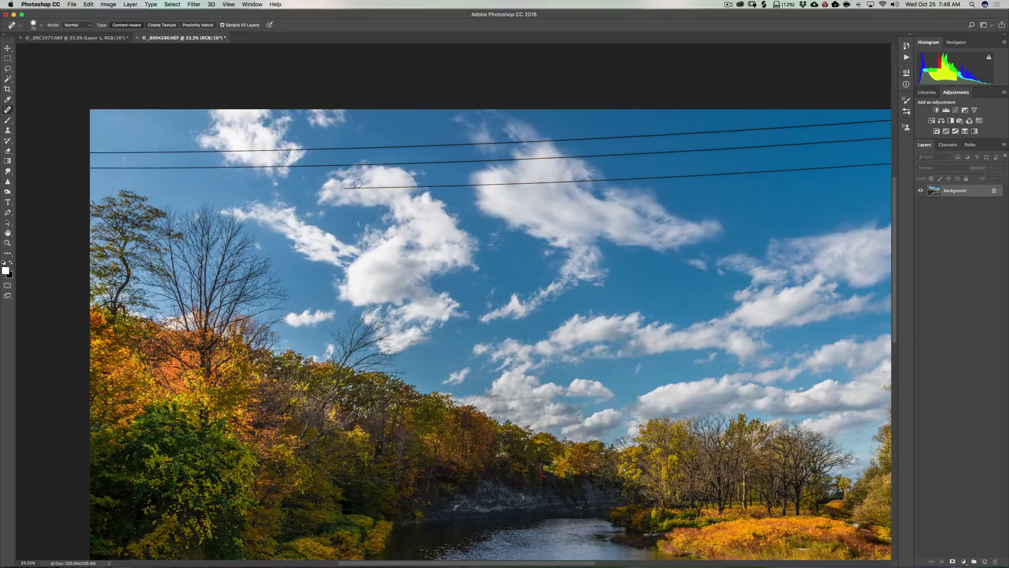
key(shift)
shift+click(530, 183)
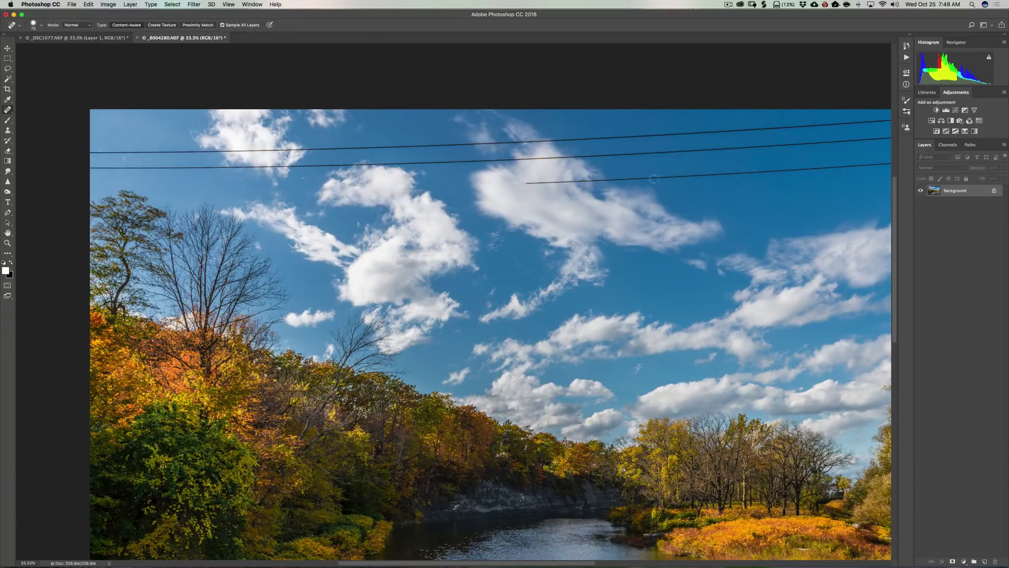
shift+click(671, 176)
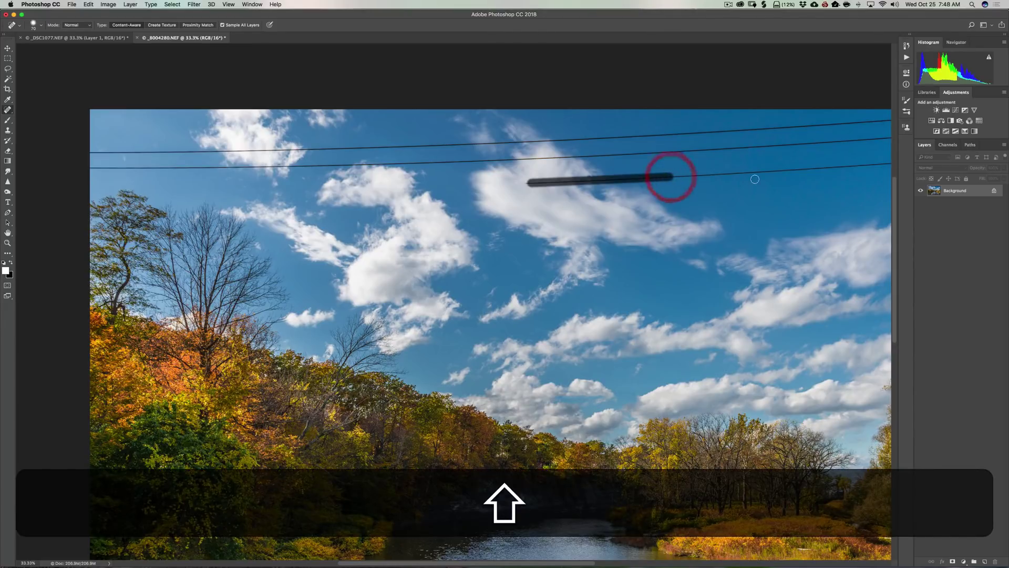
click(526, 184)
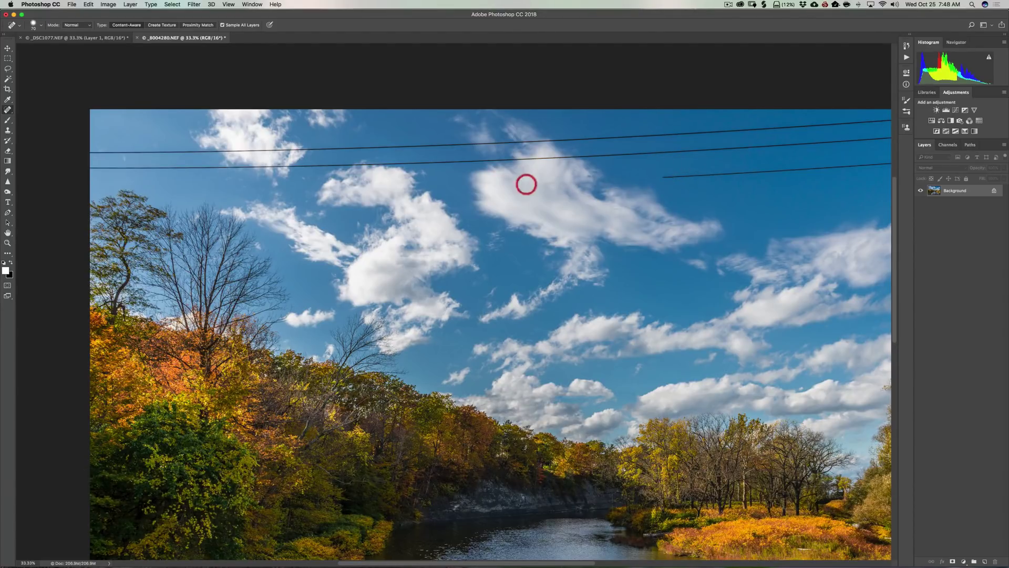
Step: Heal the rest of that power line across the open blue sky to the photo's right edge, including the leftover spot at the segment joint
drag(711, 200, 458, 219)
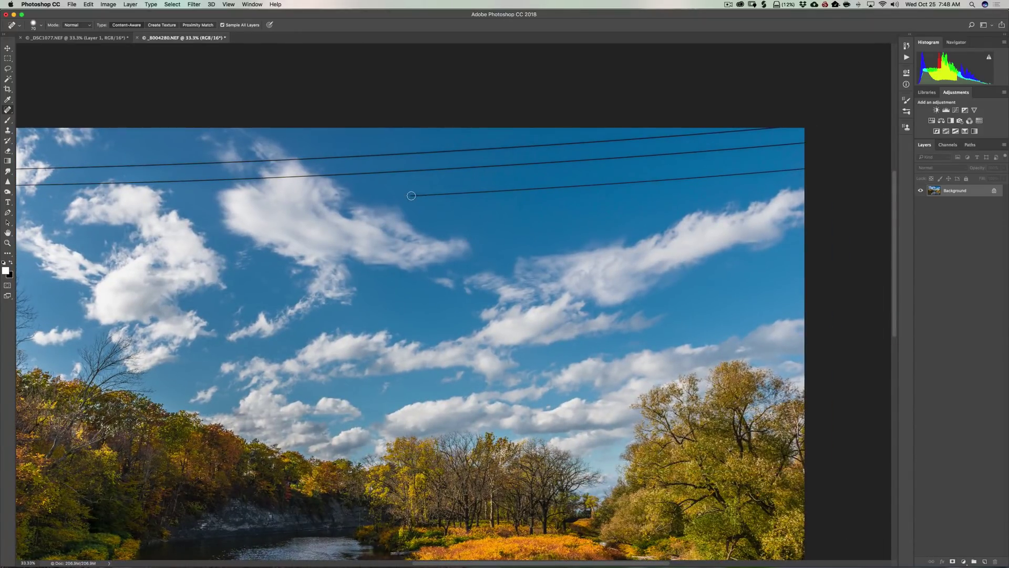
click(409, 196)
shift+click(610, 184)
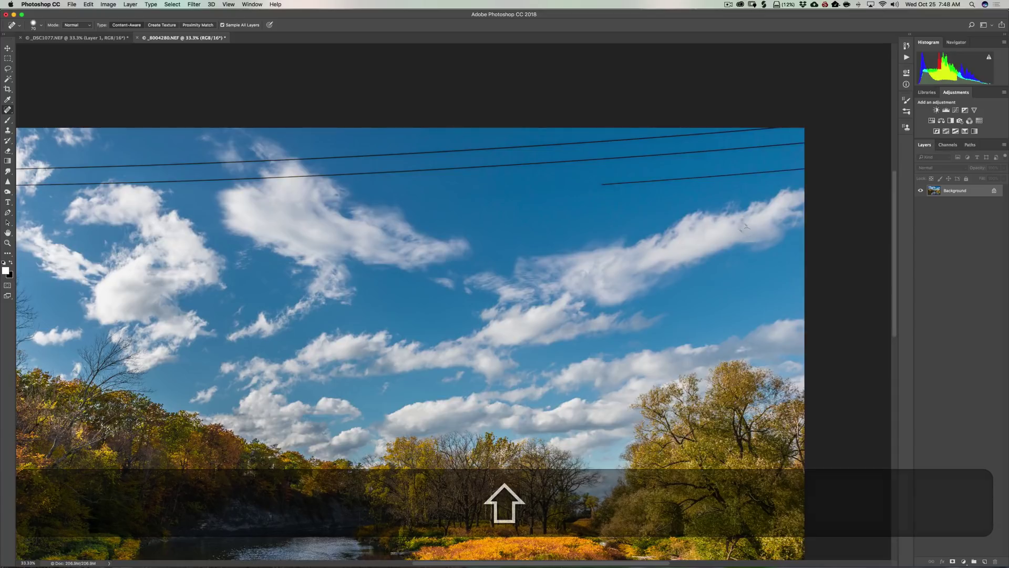
shift+click(735, 176)
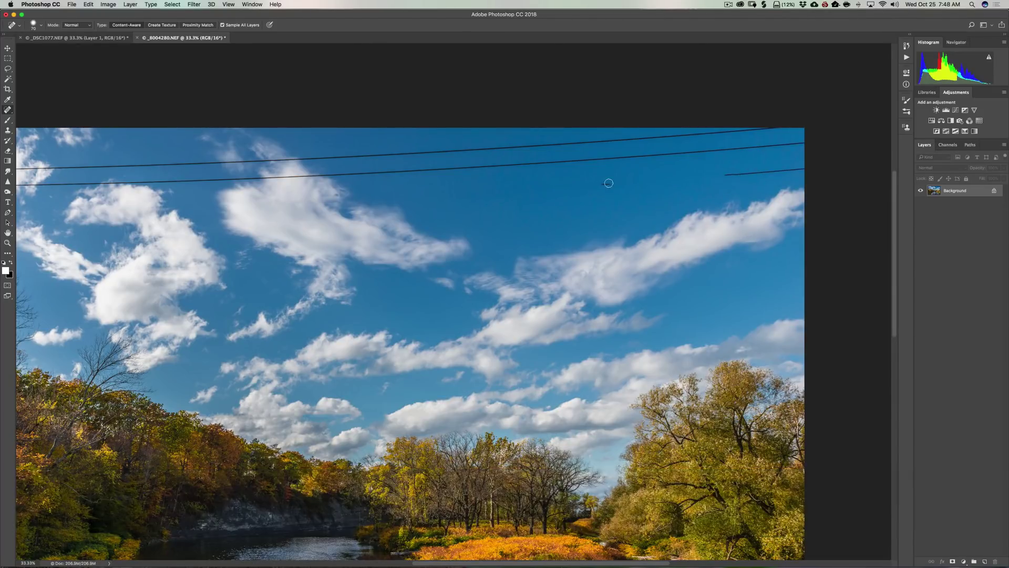
drag(614, 184, 598, 185)
scroll(752, 210, down, 2)
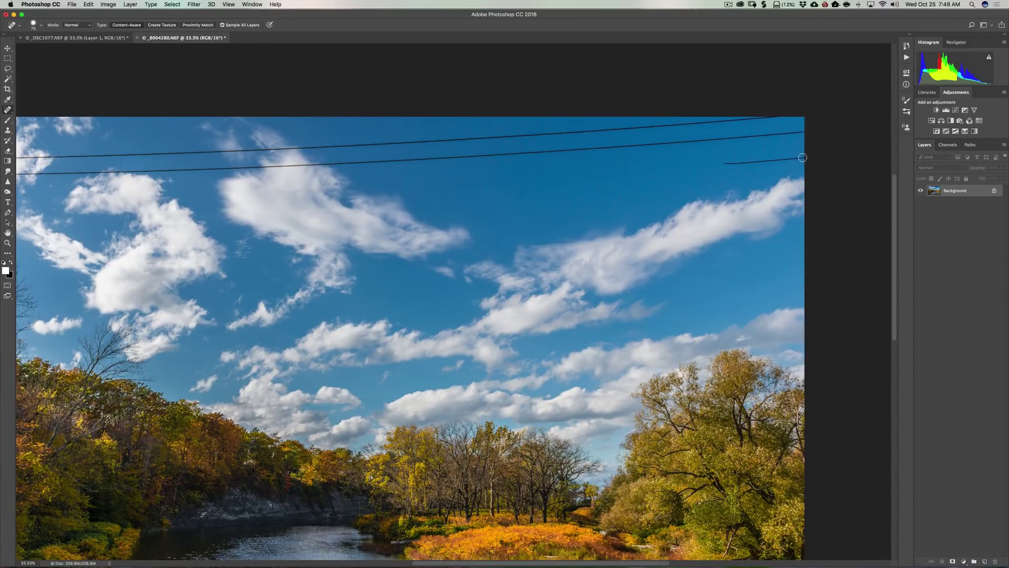
drag(803, 157, 724, 163)
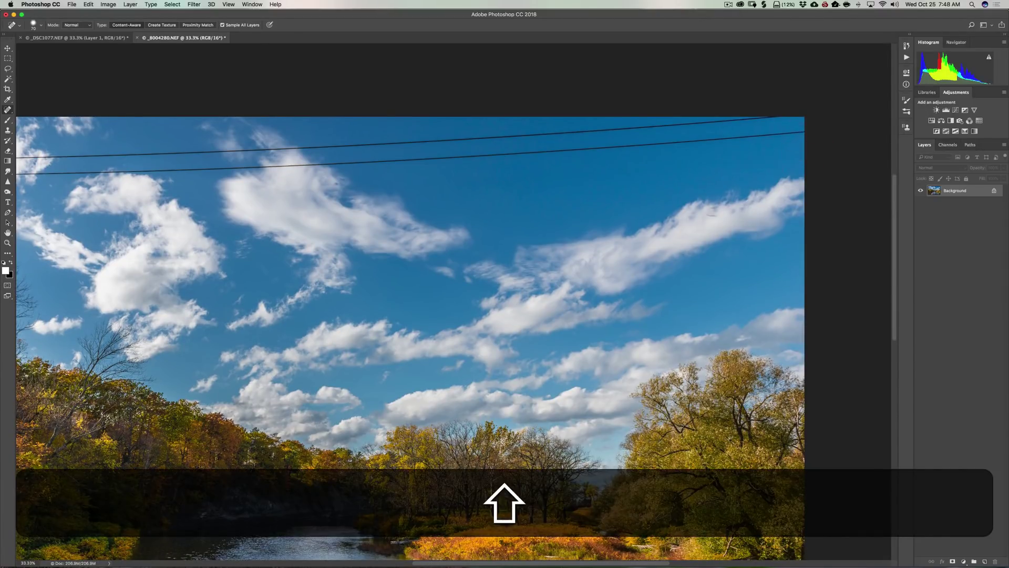
Step: Try to heal the lower of the two remaining power lines in a straight segment from the photo's left edge, and undo the attempt
click(723, 162)
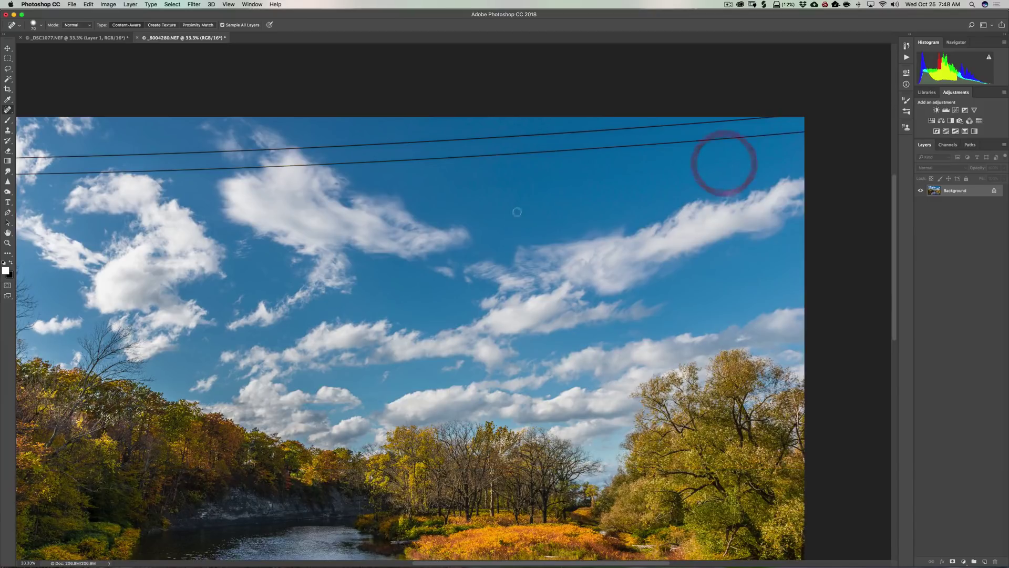
key(space)
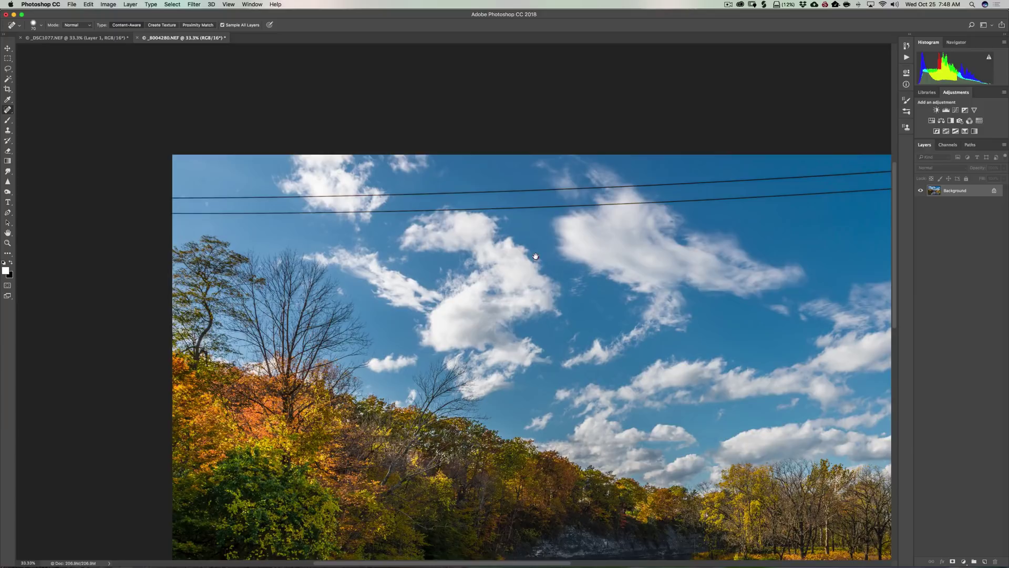
drag(532, 256, 505, 249)
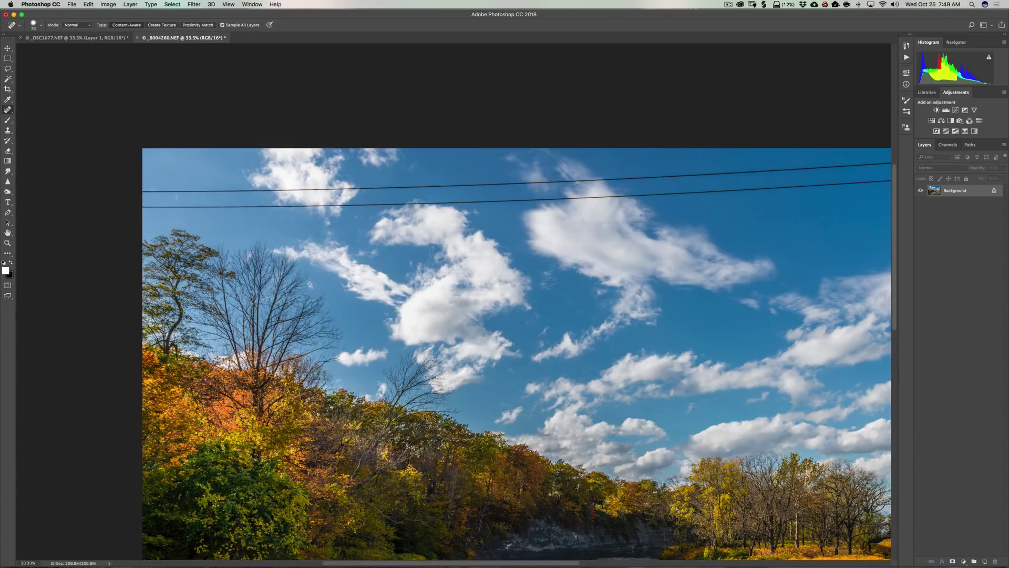
shift+click(322, 206)
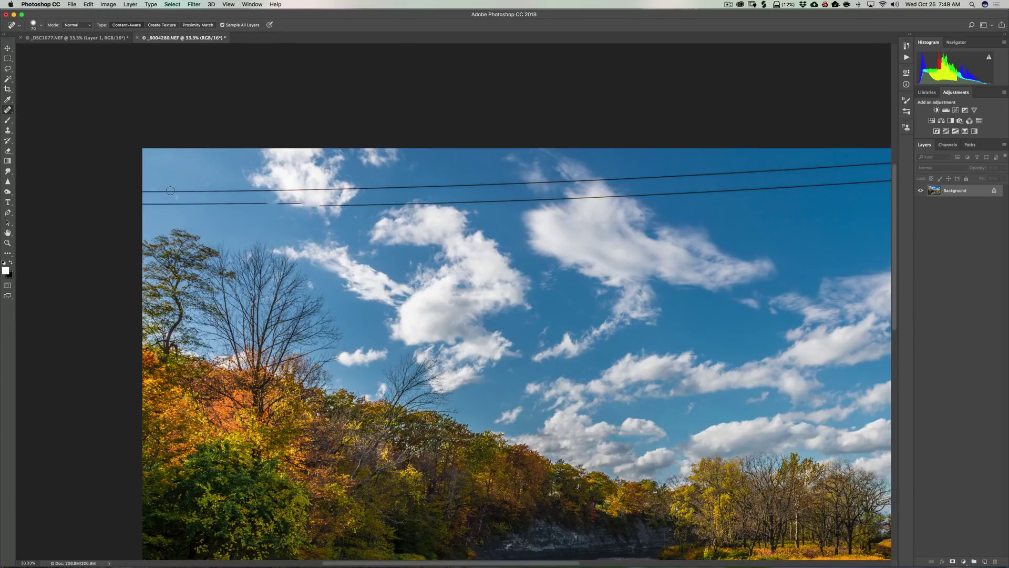
key(alt+super)
key(alt+super+z)
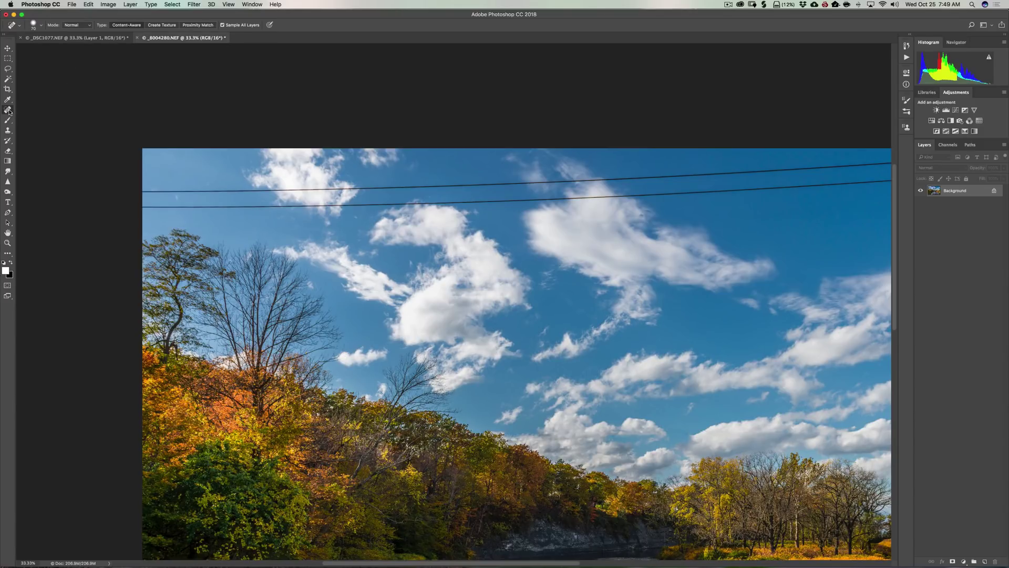
Step: Switch to the Healing Brush Tool and sample clean sky between the two power lines at the photo's left edge
drag(8, 110, 48, 118)
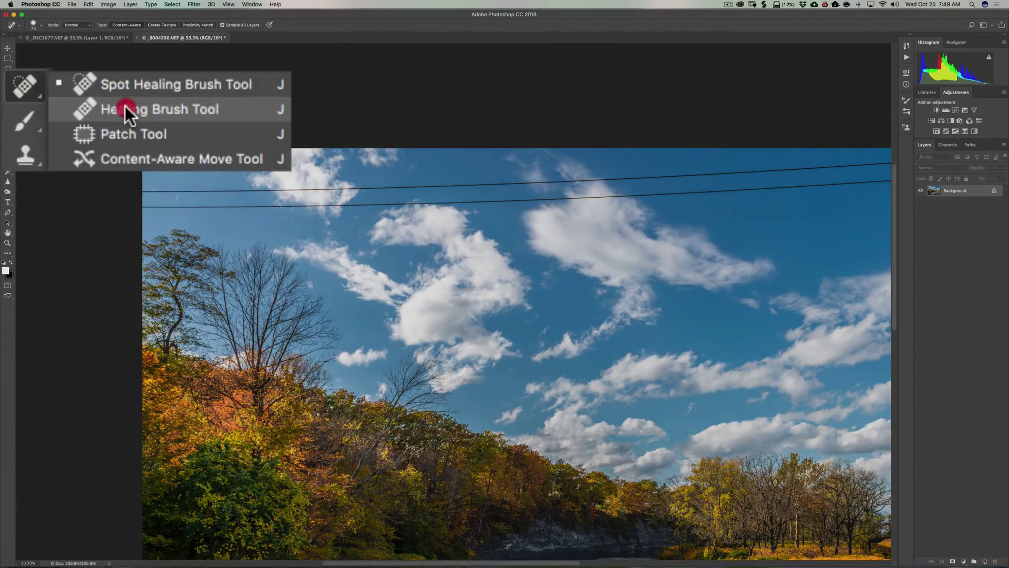
drag(127, 105, 91, 108)
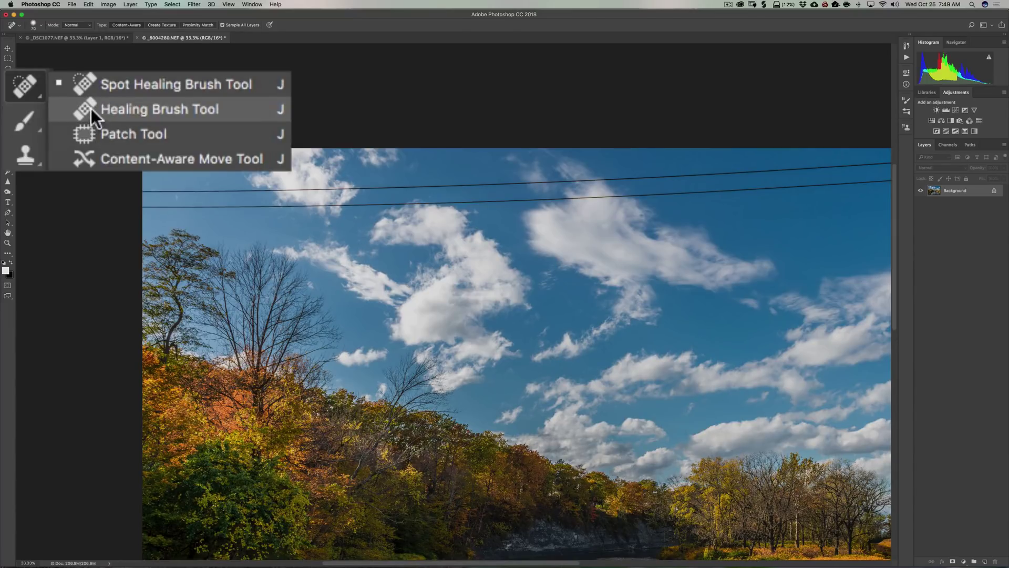
click(118, 108)
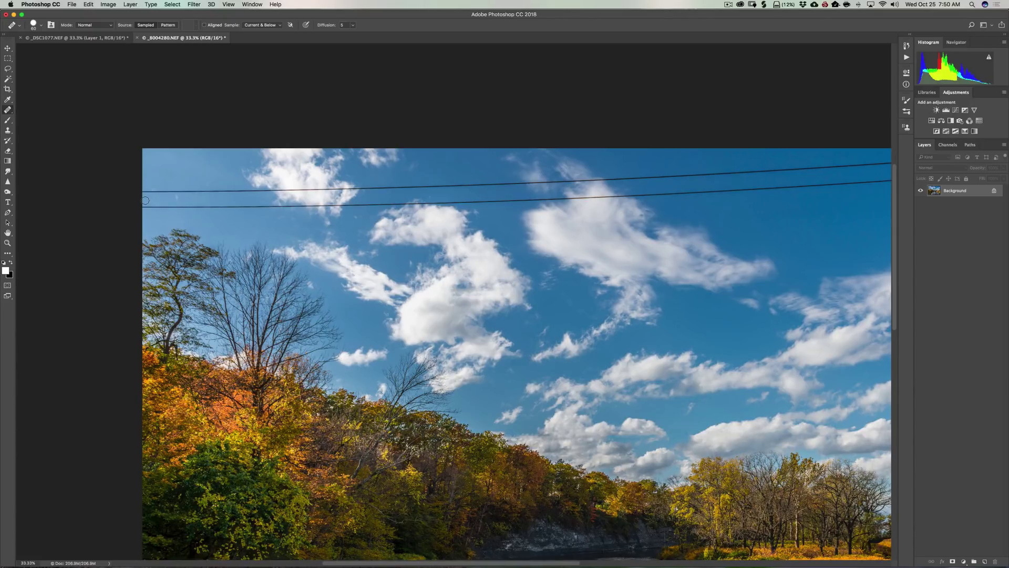
key(alt)
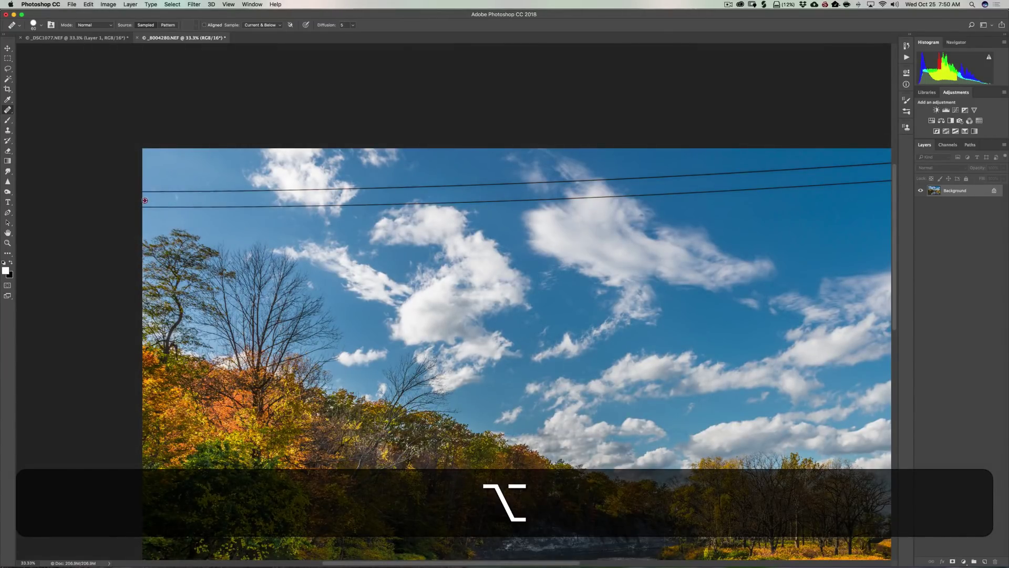
alt+click(145, 200)
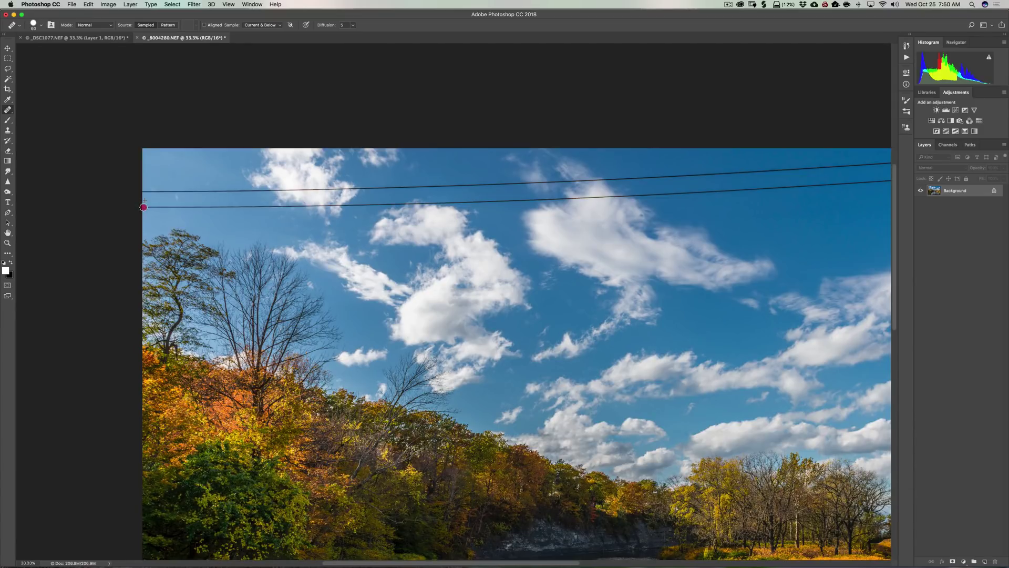
Step: Heal the lower power line in straight segments from the photo's left edge, across the clouds, into the blue sky past the large cloud
click(144, 207)
key(shift)
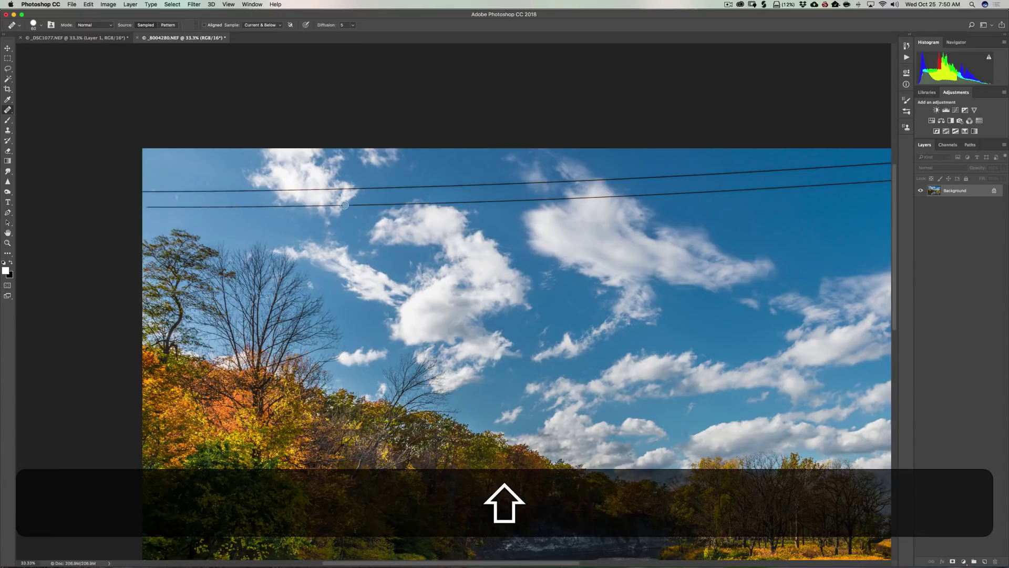
shift+click(345, 205)
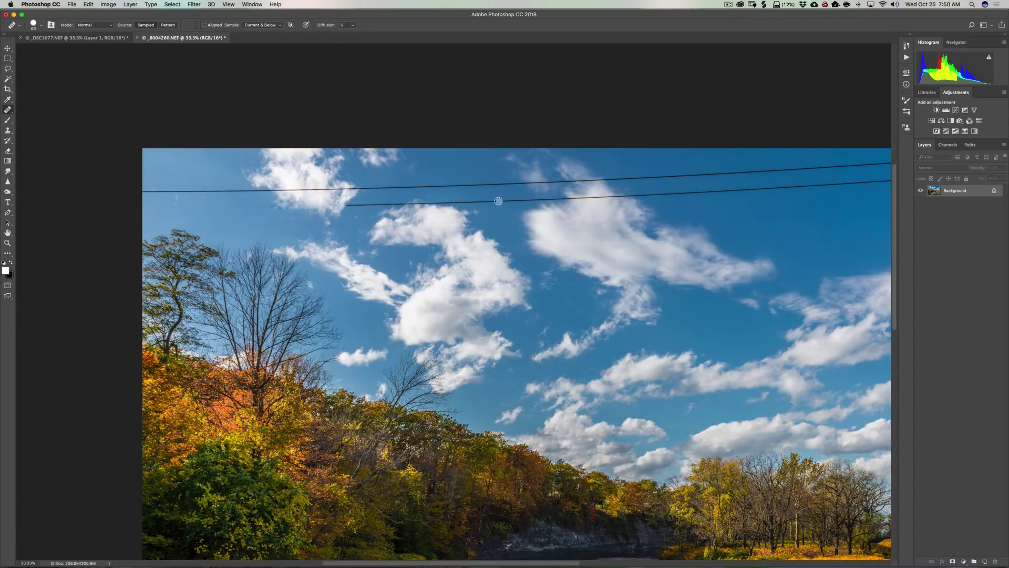
shift+click(498, 201)
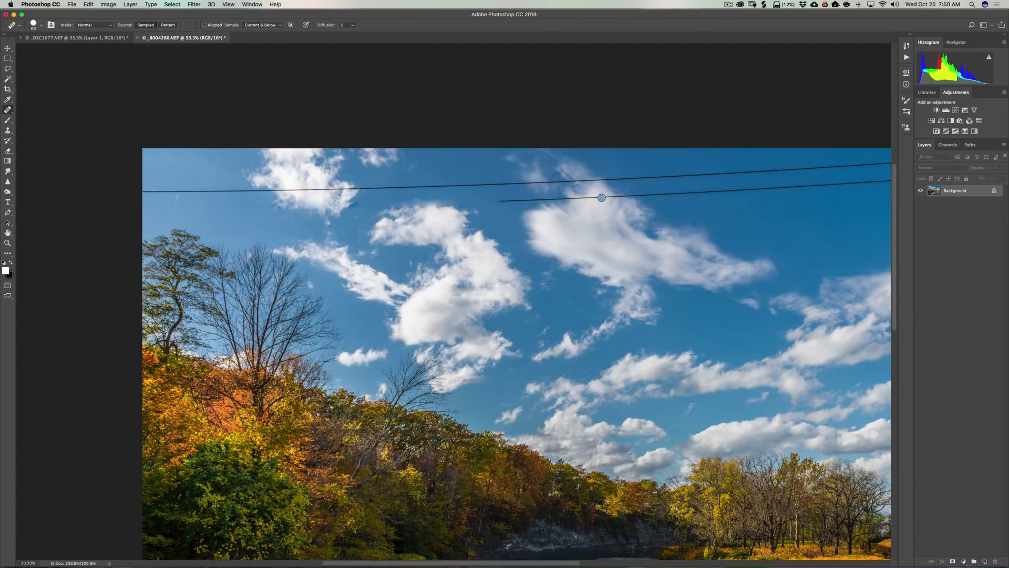
key(shift)
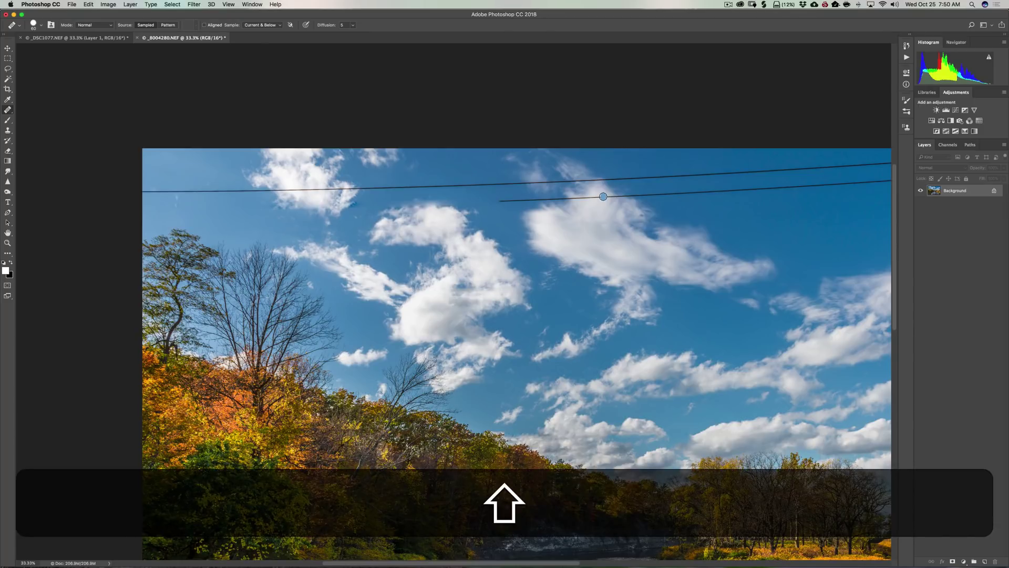
shift+click(603, 197)
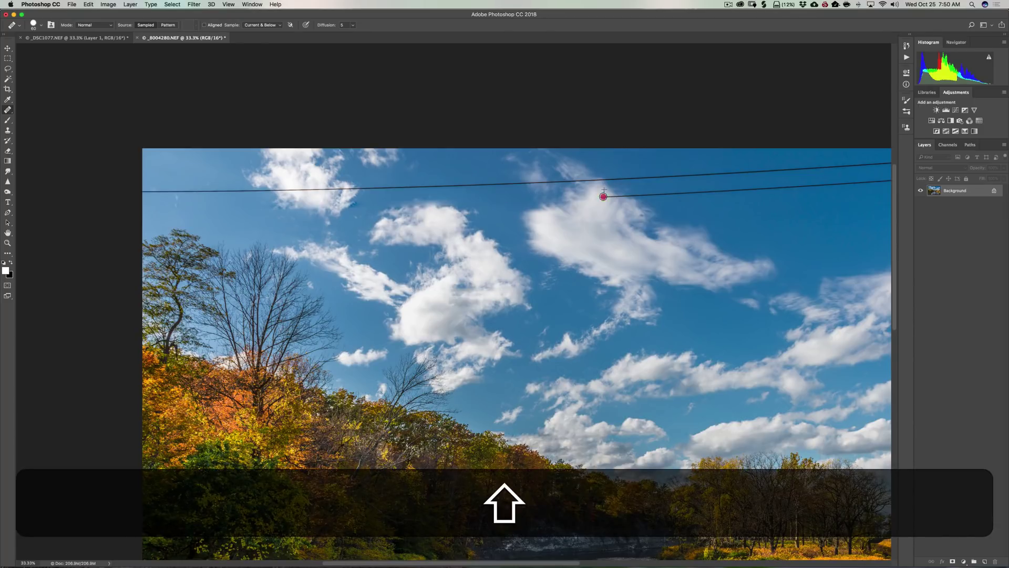
shift+click(732, 189)
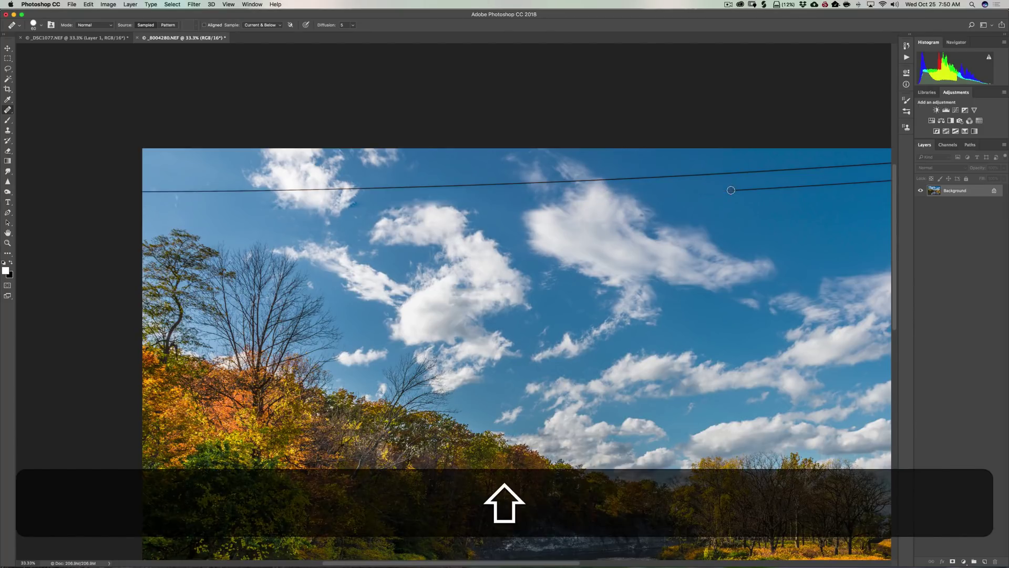
shift+click(815, 186)
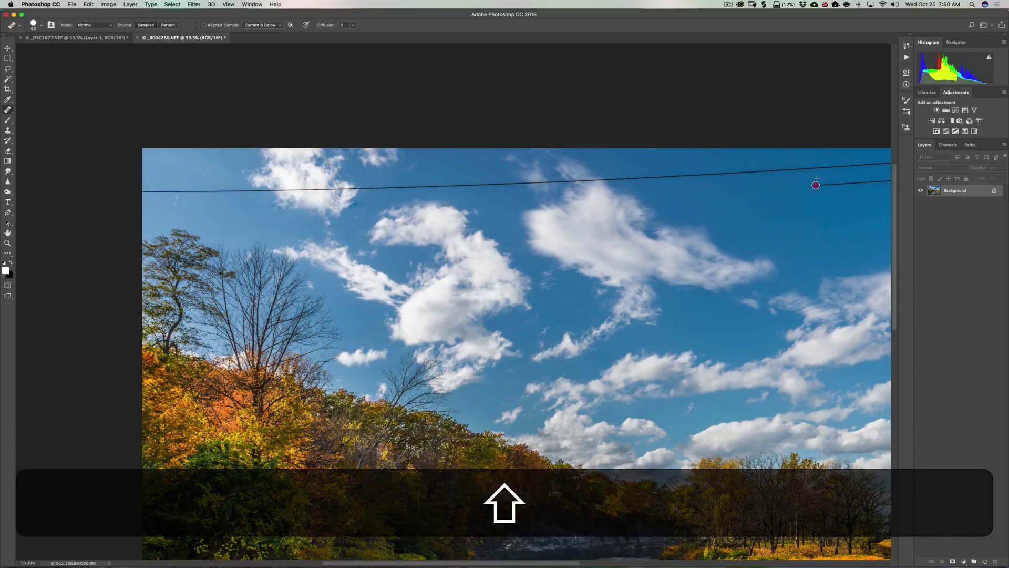
shift+click(864, 182)
Step: Heal the rest of the lower power line in straight segments up to the photo's right edge
key(space)
drag(833, 200, 534, 221)
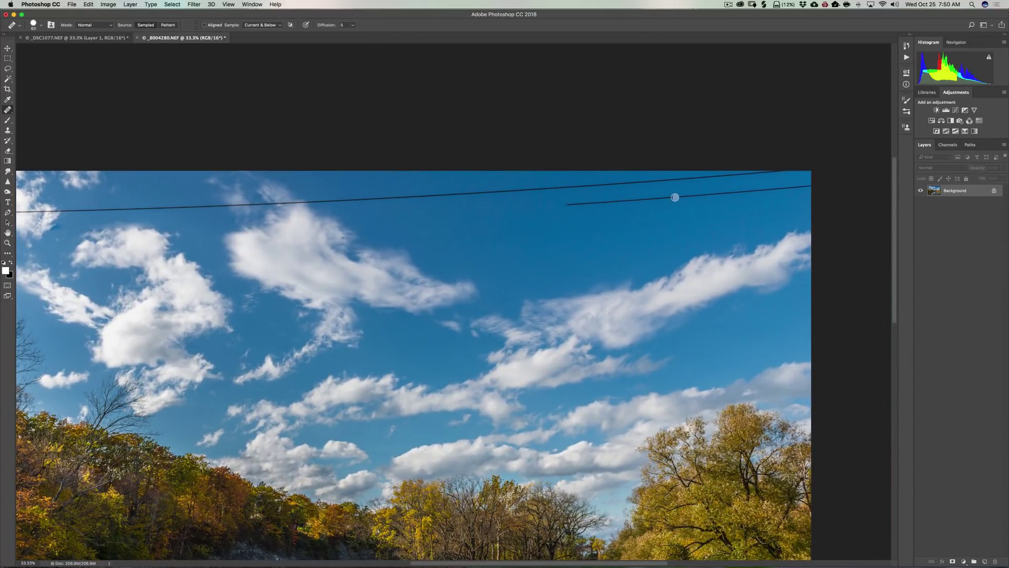
key(shift)
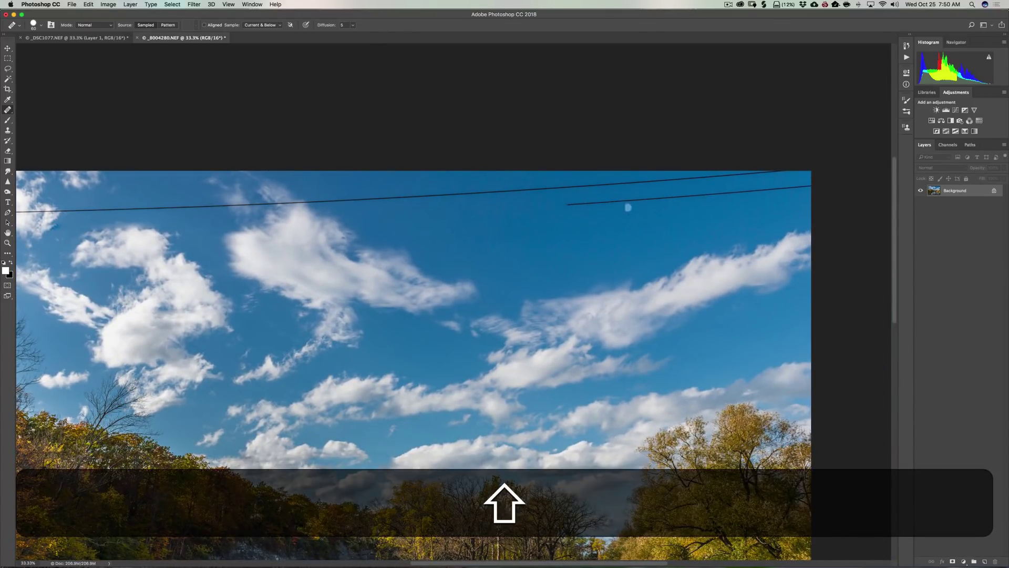
shift+click(650, 200)
shift+click(651, 198)
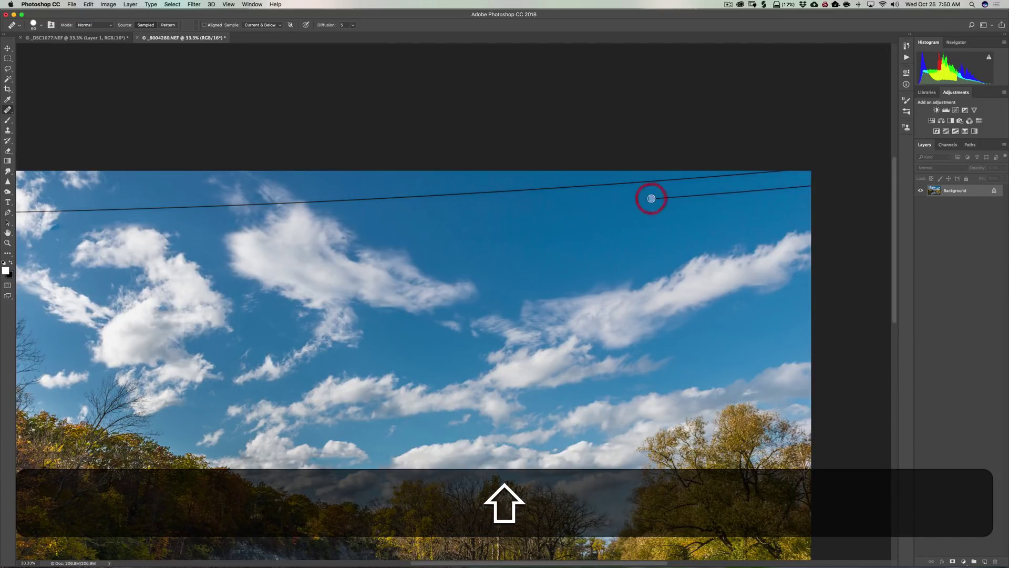
shift+click(754, 190)
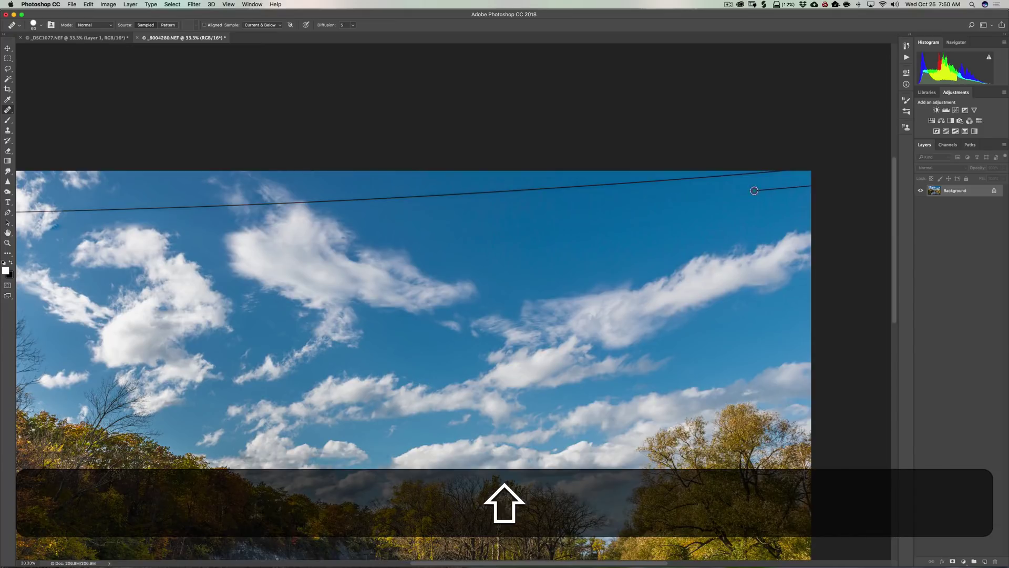
shift+click(811, 185)
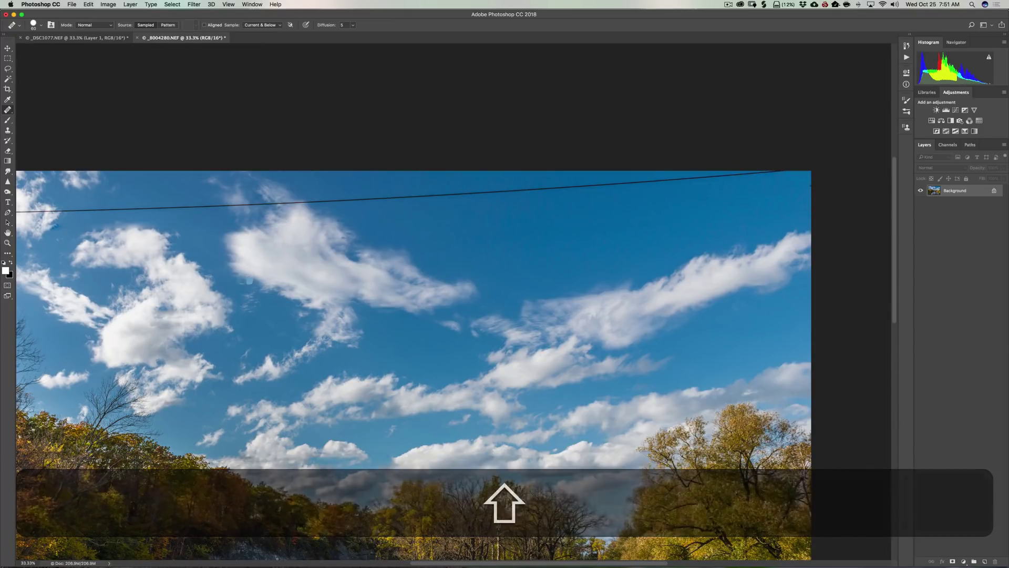
Step: Use the Patch Tool to repair the smudge at the lower right edge of the small upper-left cloud, and deselect the area
key(space)
drag(215, 276, 578, 265)
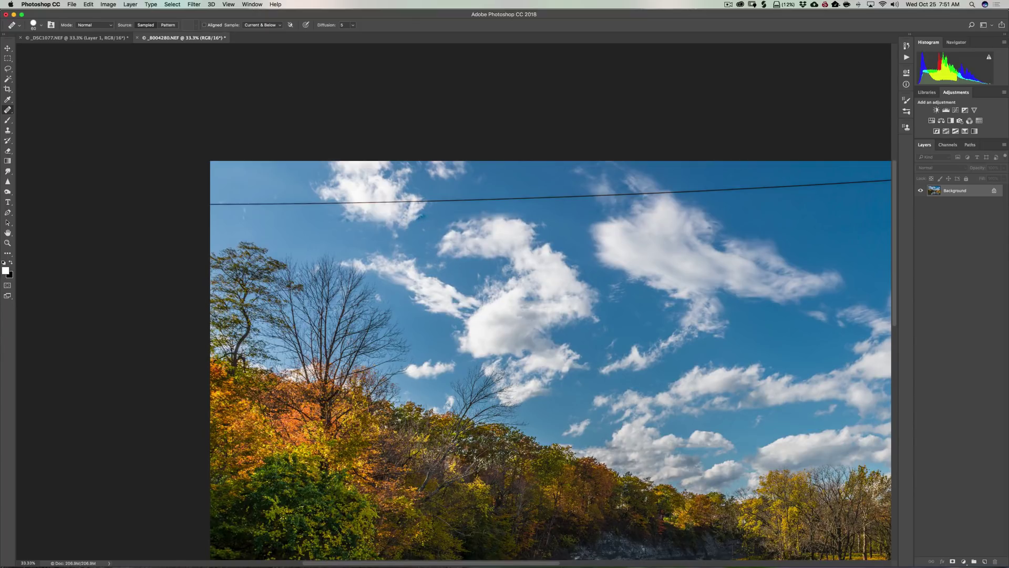
drag(7, 109, 32, 125)
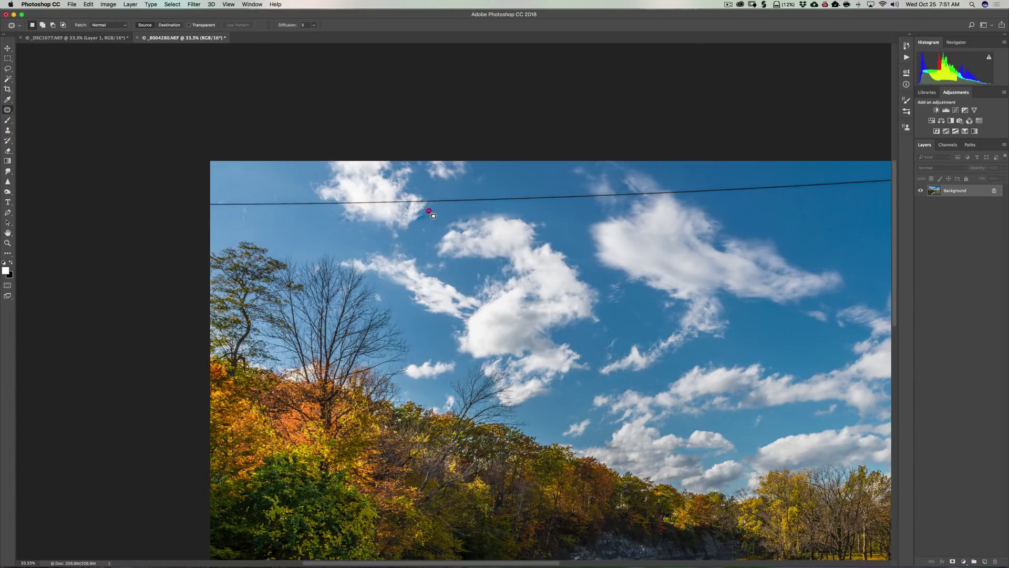
drag(433, 216, 415, 227)
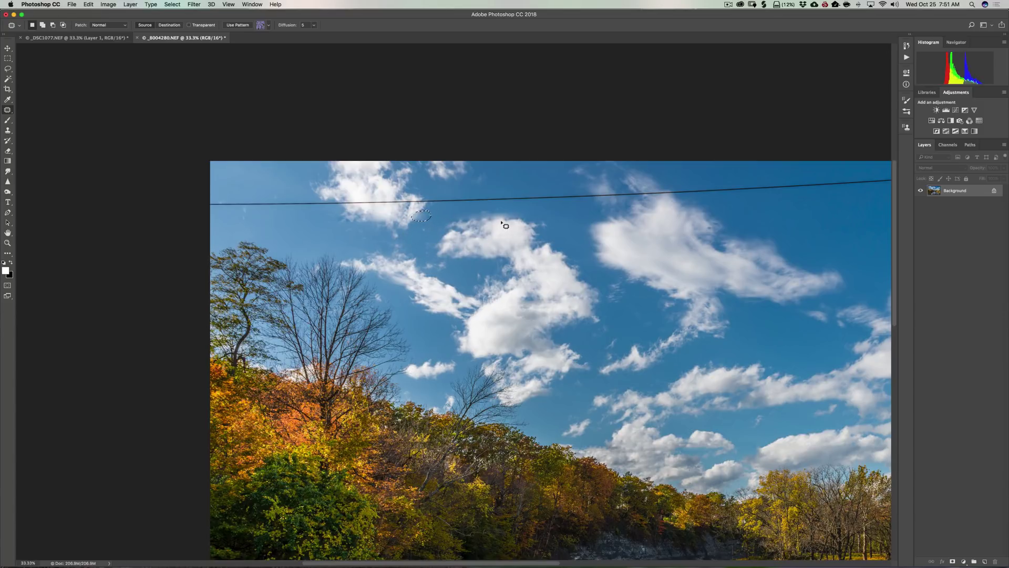
key(super)
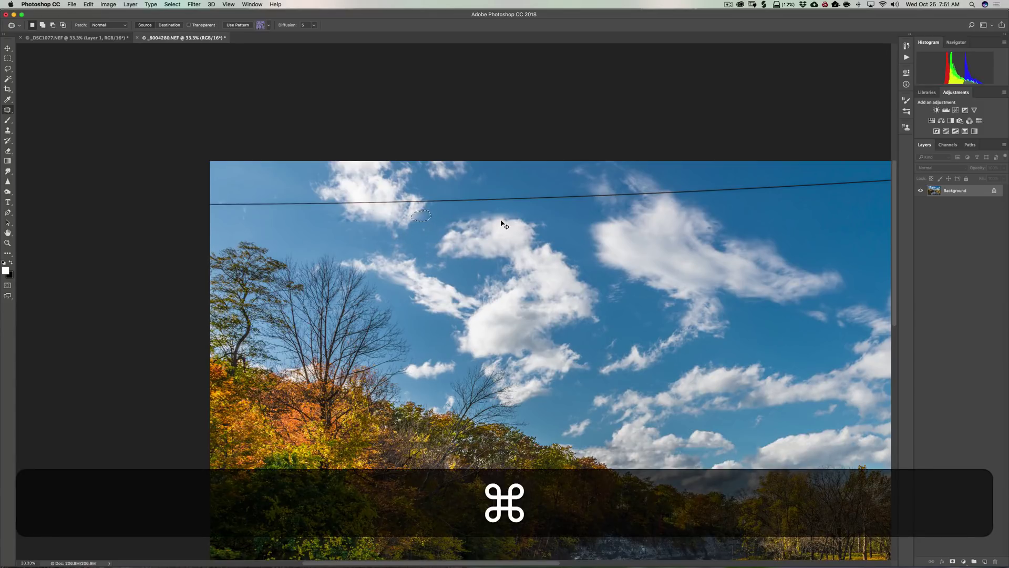
key(super+d)
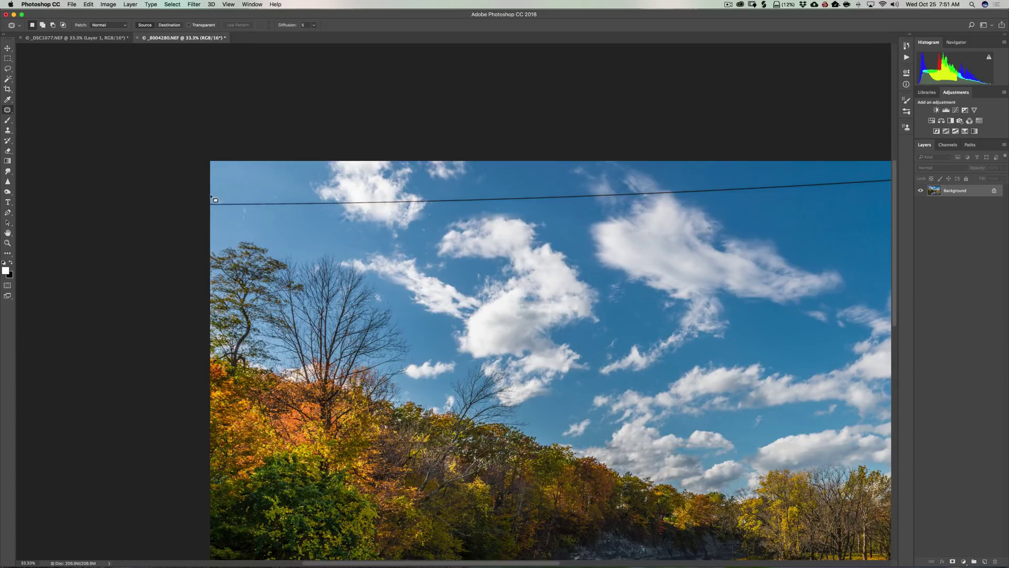
Step: With the Spot Healing Brush Tool, heal the last power line from the photo's left edge to the large cloud, touching up the segment joint
drag(8, 110, 35, 109)
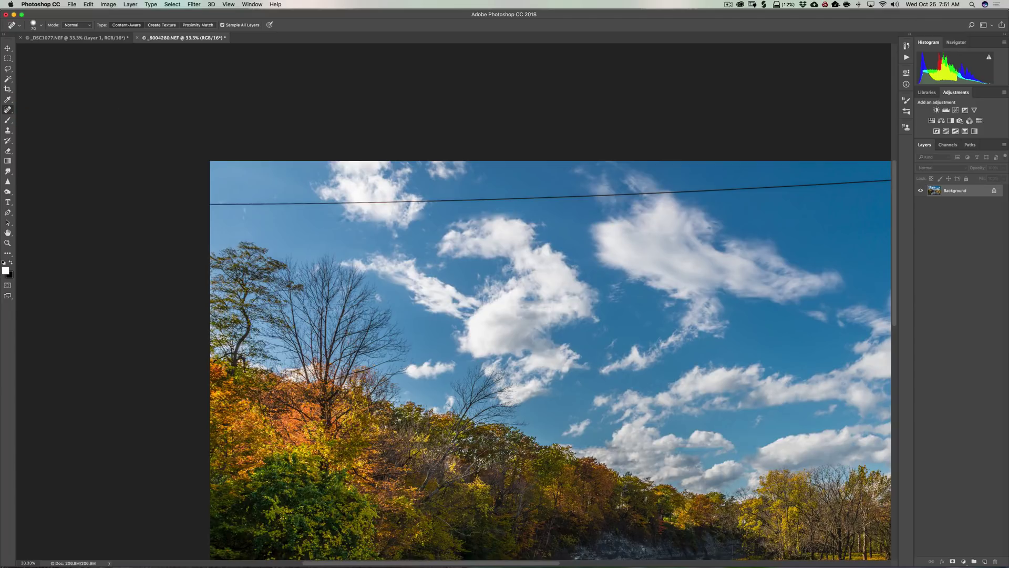
click(210, 204)
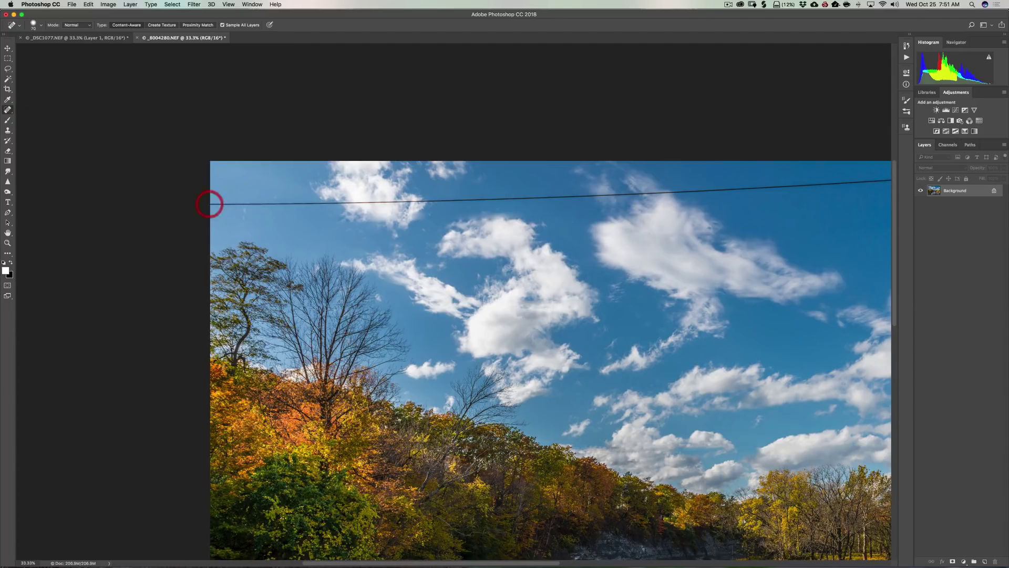
shift+click(430, 201)
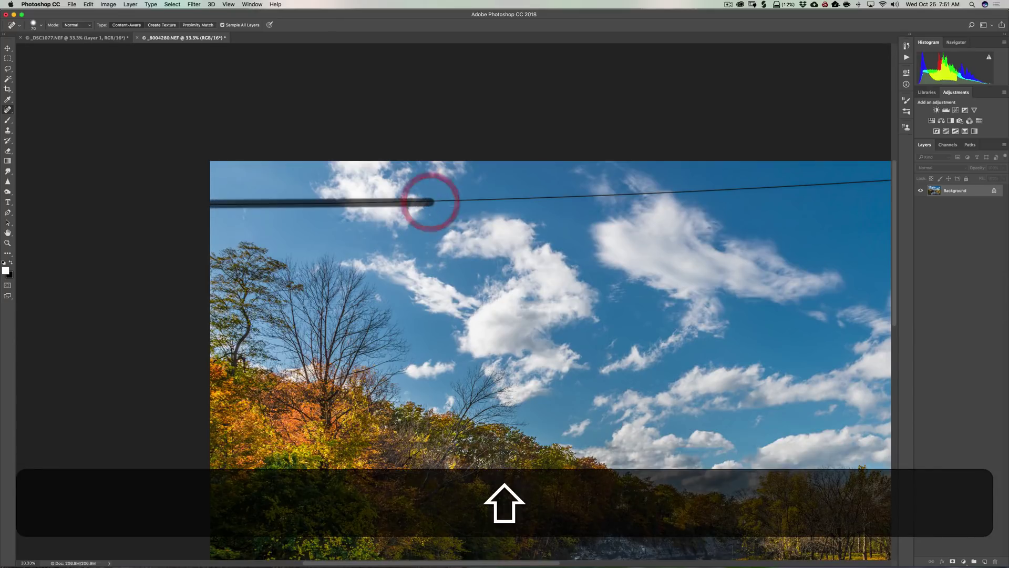
shift+click(587, 196)
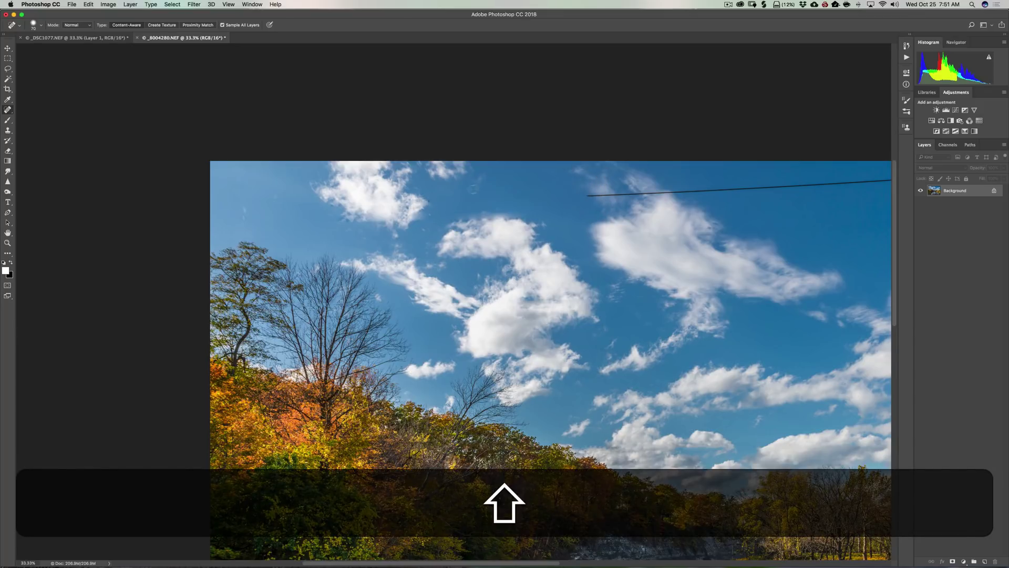
click(428, 201)
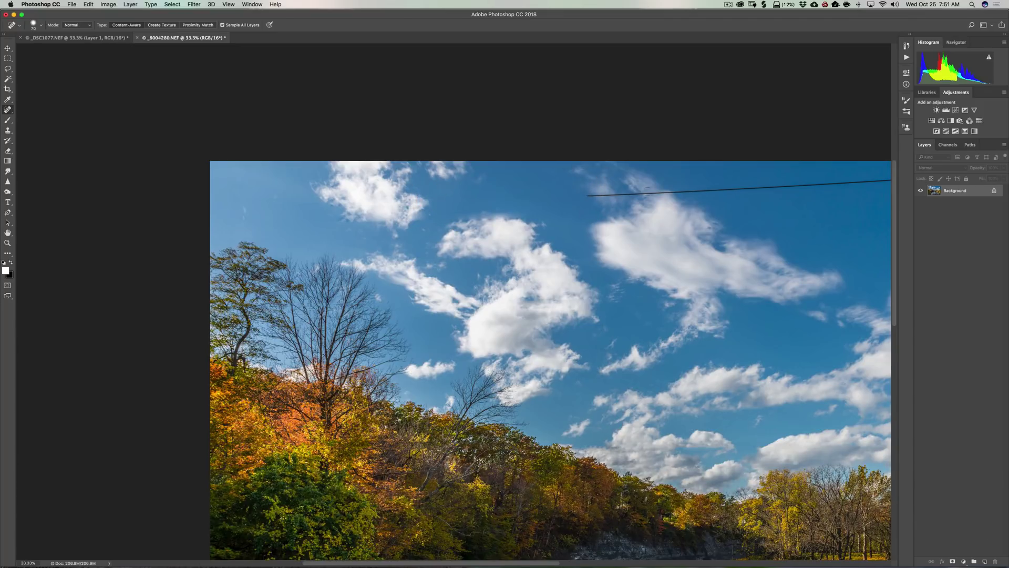
Step: Heal the same line across the large cloud and into the blue sky beyond it, including the leftover piece at the segment joint
click(589, 195)
shift+click(714, 190)
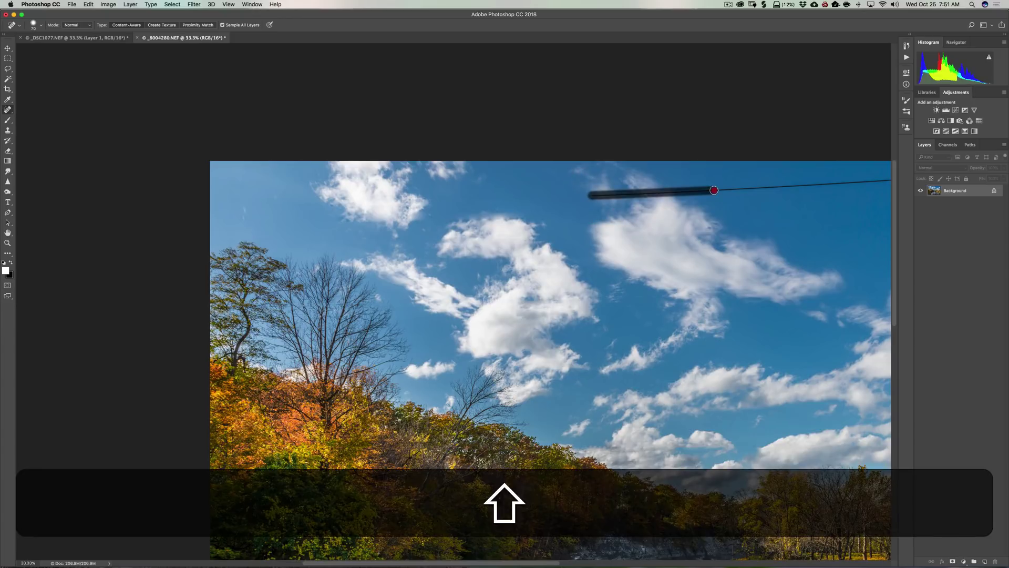
shift+click(824, 185)
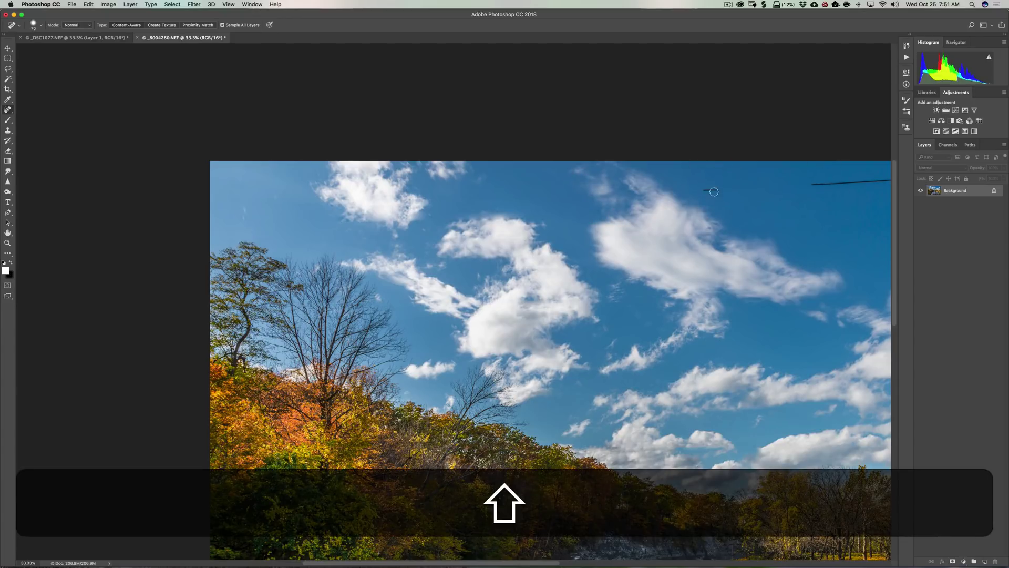
drag(716, 191, 702, 191)
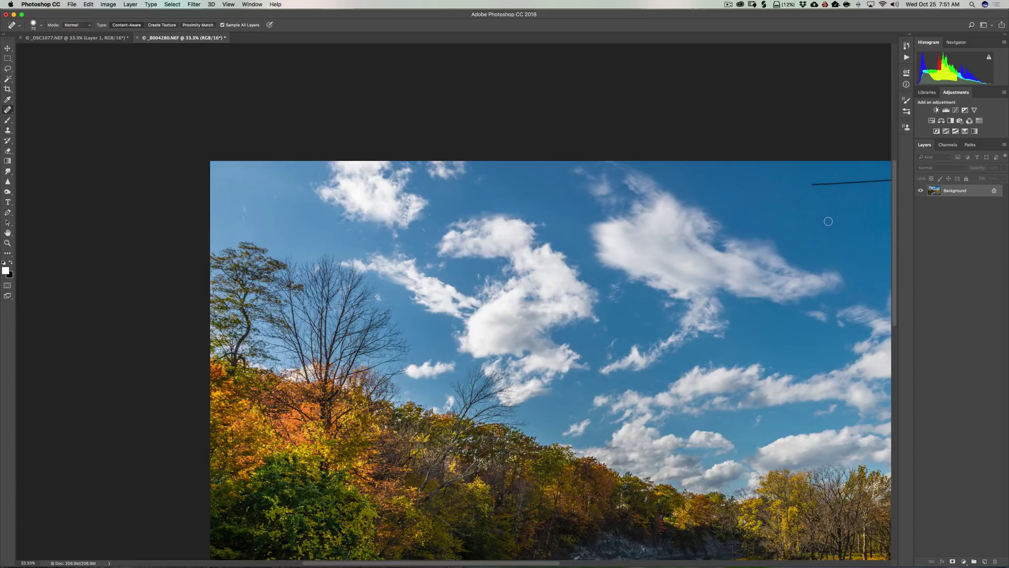
Step: Heal the rest of the last power line in straight segments up to the photo's edge, touching up the joint and the leftover speck
key(space)
drag(828, 221, 510, 257)
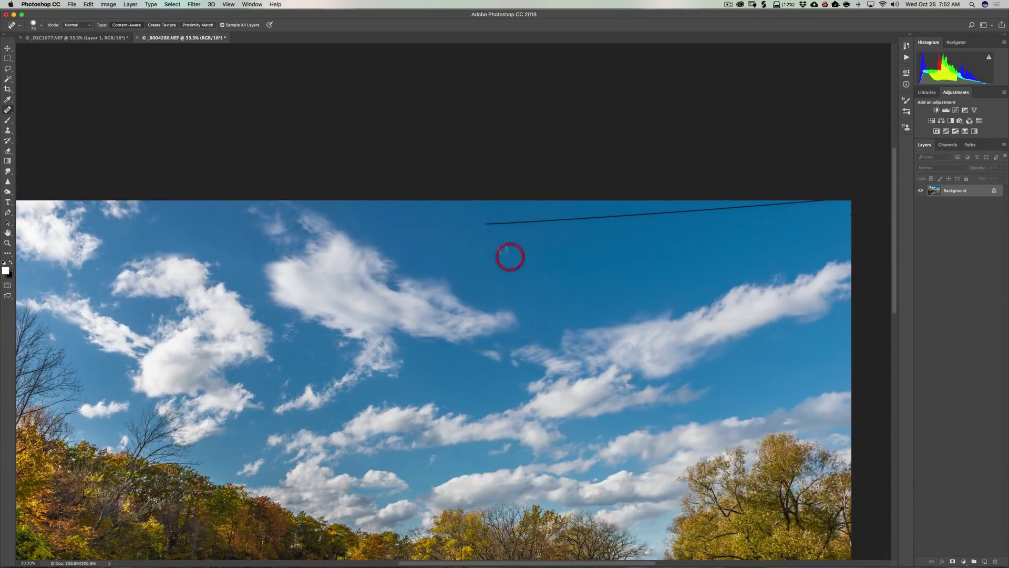
click(487, 224)
shift+click(664, 213)
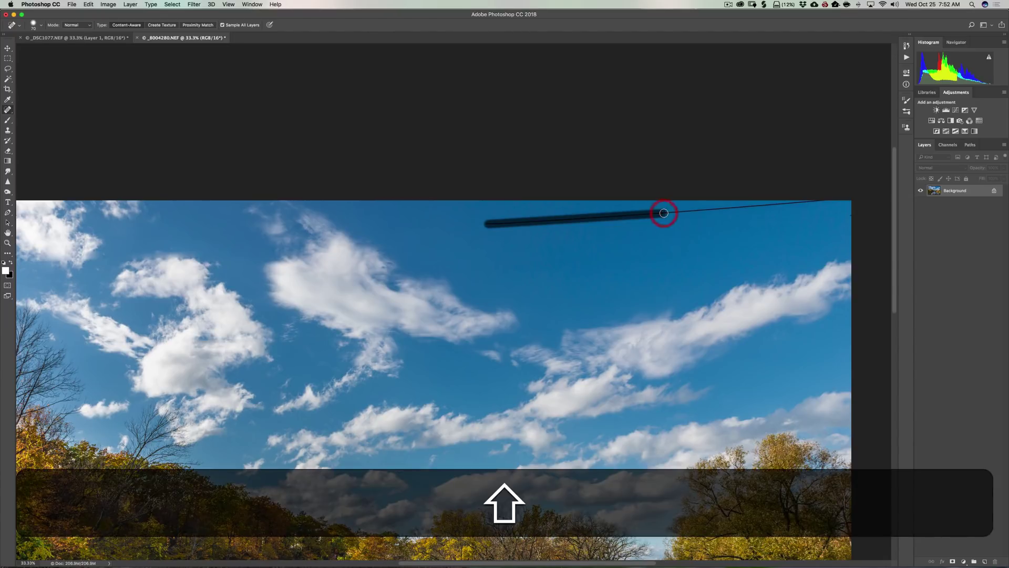
shift+click(751, 205)
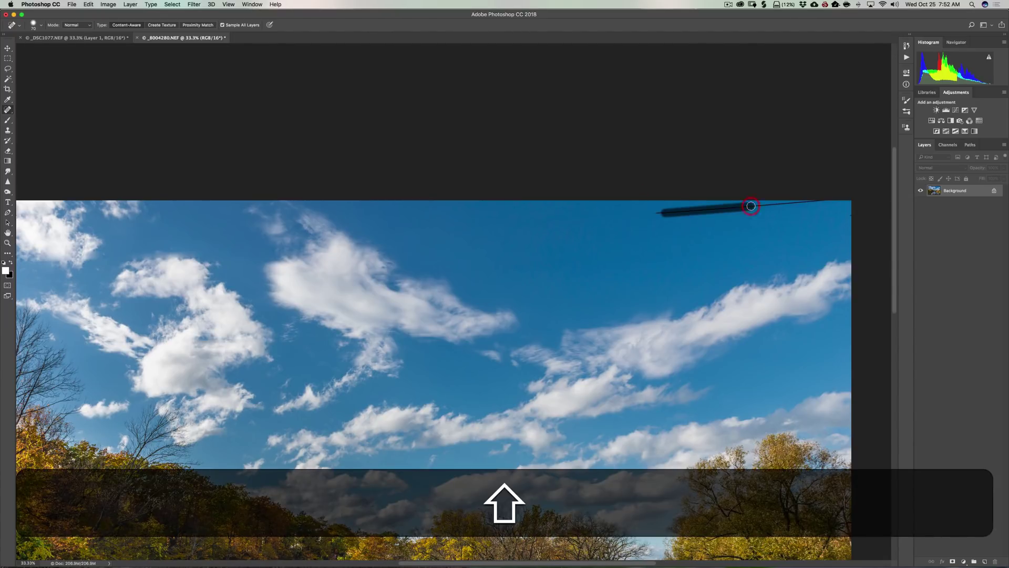
drag(670, 214, 652, 214)
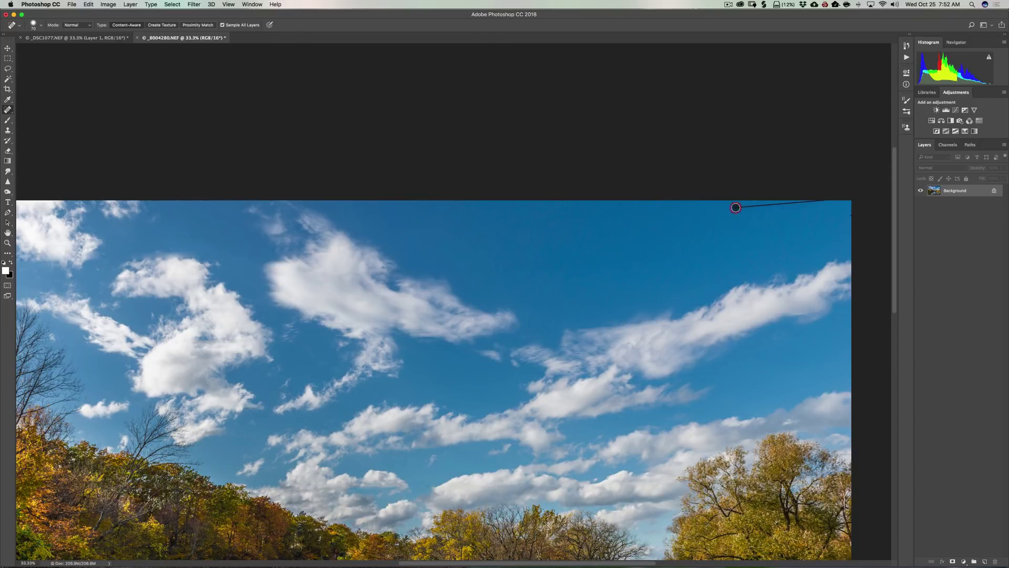
click(735, 207)
shift+click(824, 199)
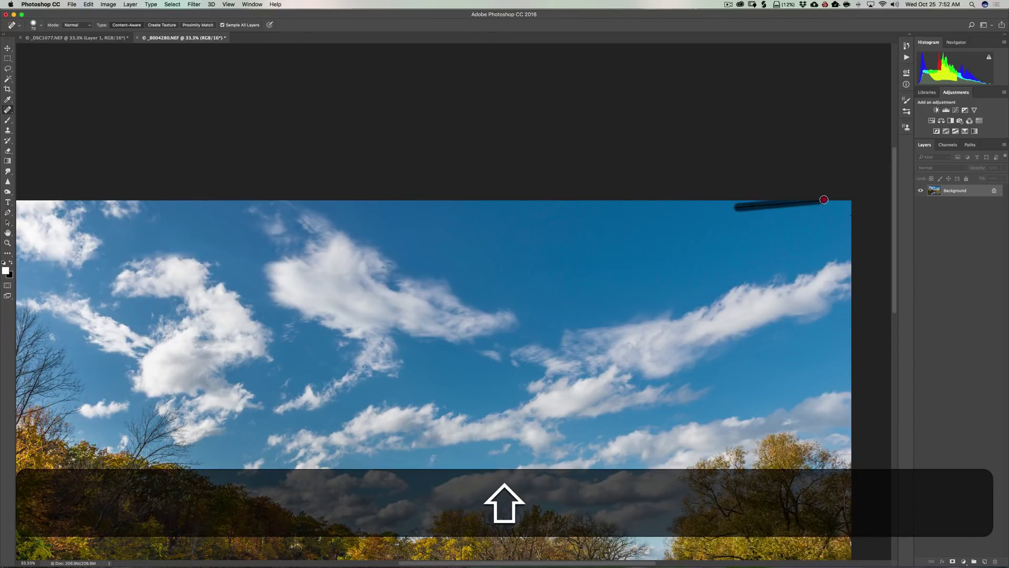
click(849, 214)
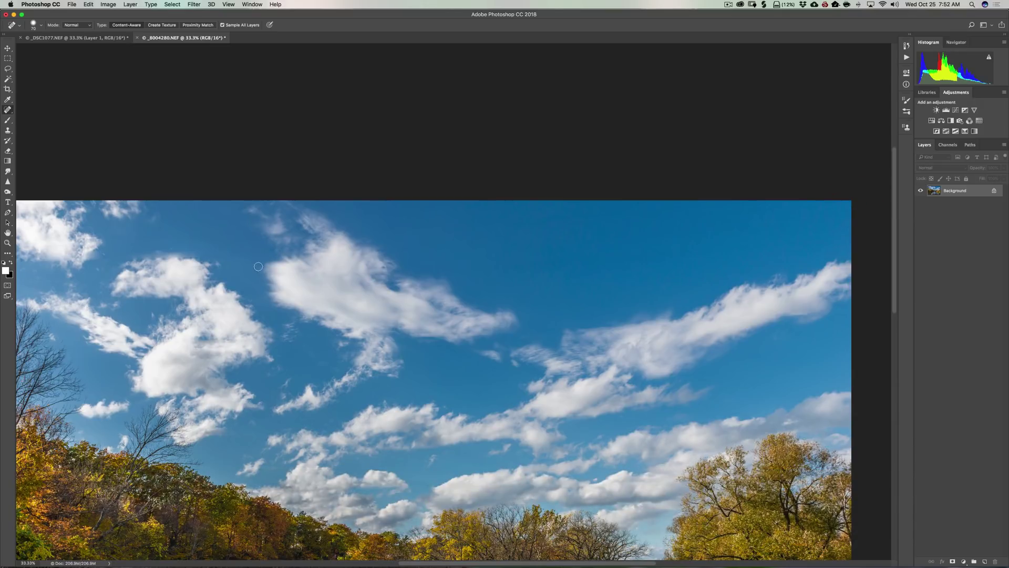
Step: Switch to the Clone Stamp Tool for touching up the clouds in the river photo
key(space)
drag(255, 266, 537, 177)
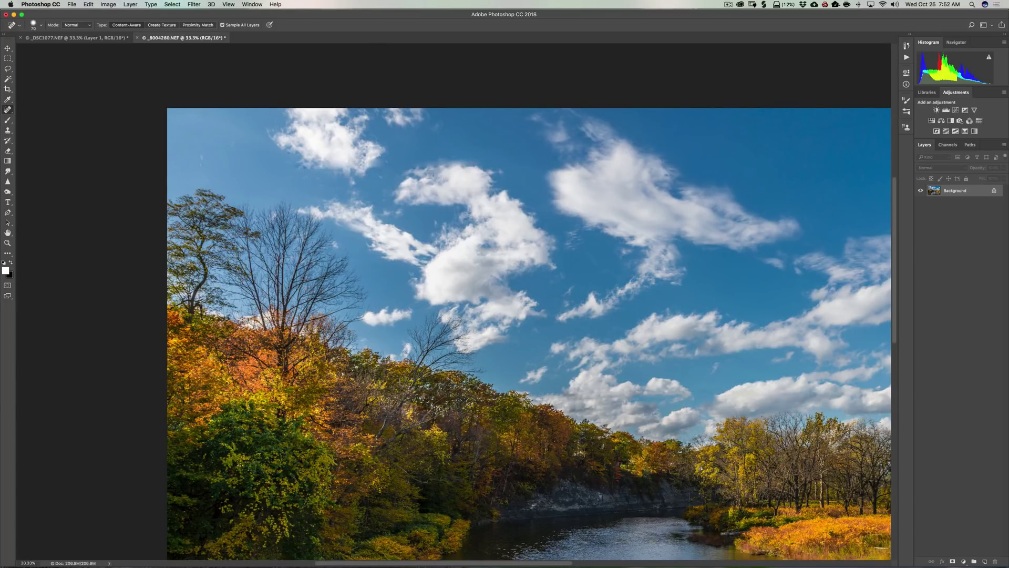
click(6, 111)
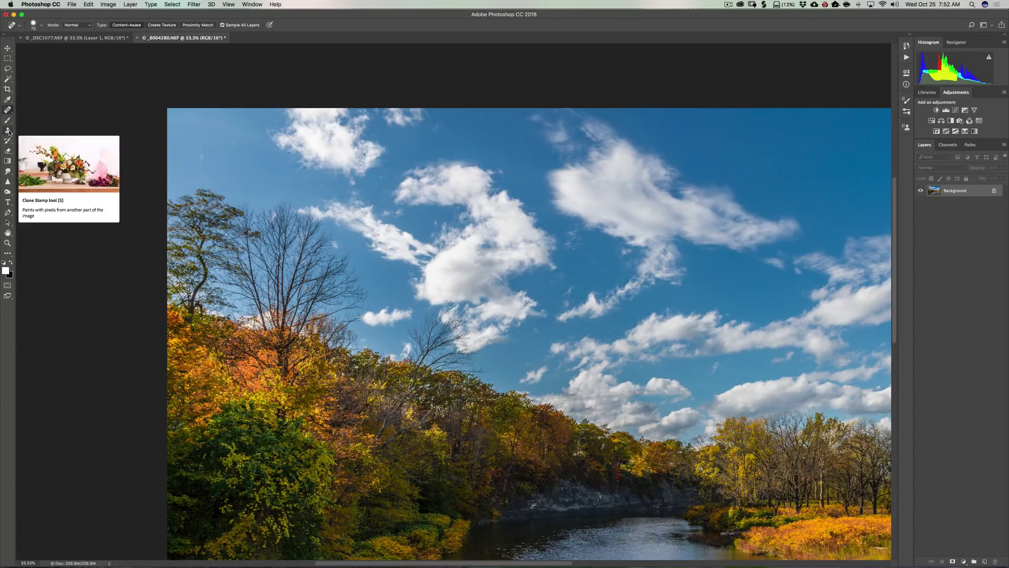
click(8, 132)
click(28, 129)
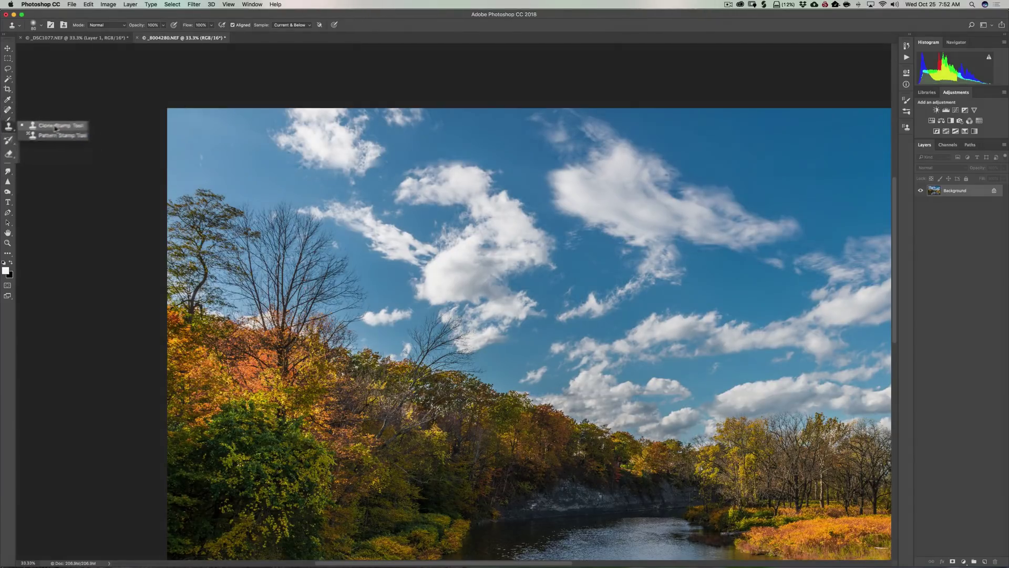
click(42, 129)
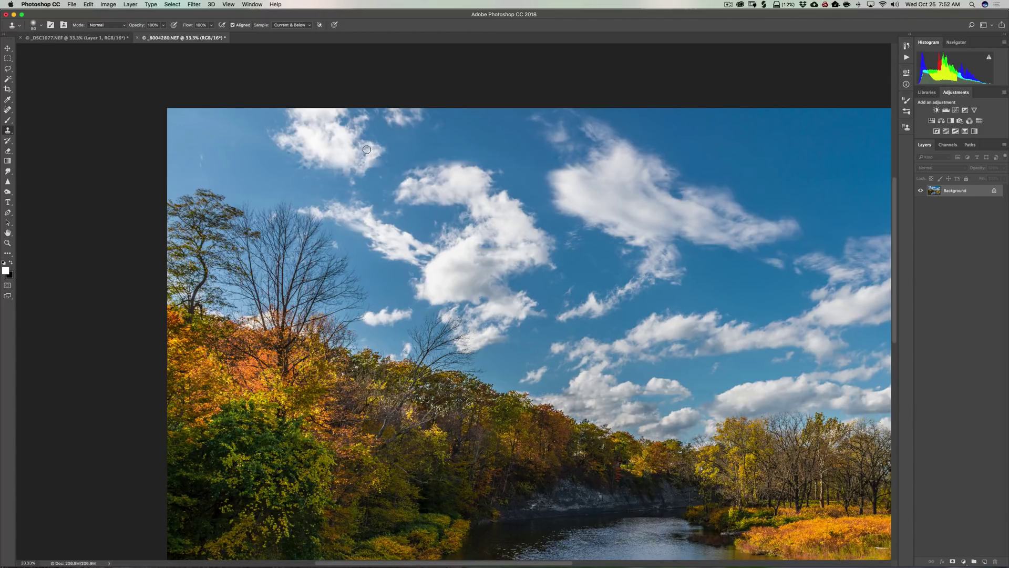
Step: Enlarge the Clone Stamp brush to 175 px and adjust its hardness
key(bracketright)
key(bracketright)
key(bracketright)
key(bracketright)
key(bracketright)
click(35, 27)
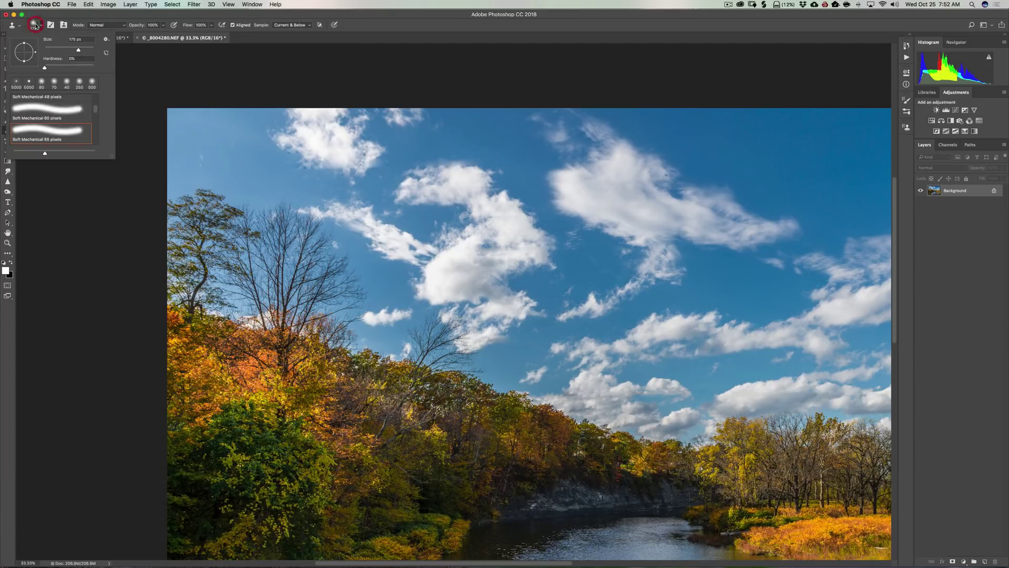
click(64, 67)
click(33, 26)
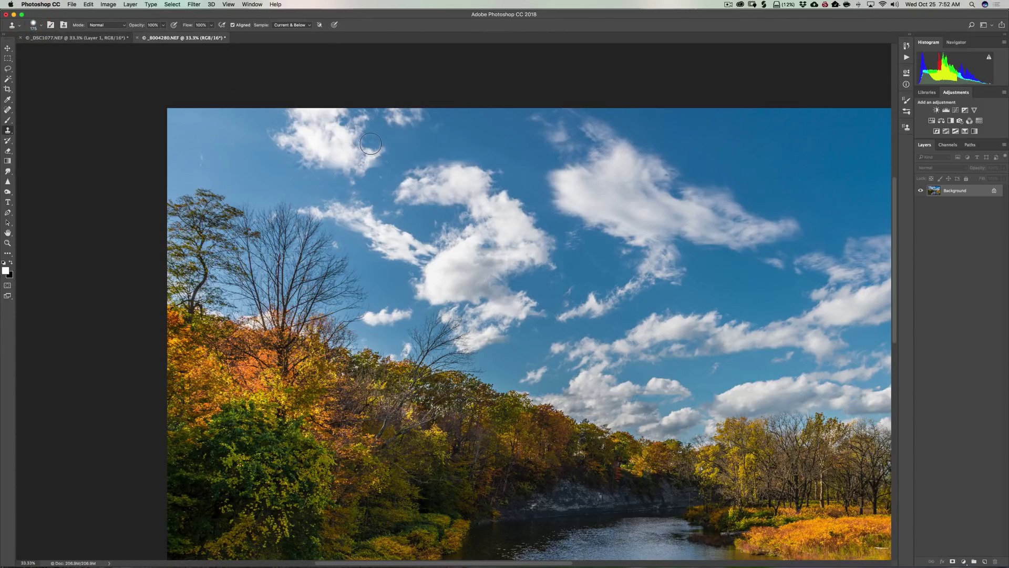
Step: Sample the lower edge of the small upper-left cloud and clone it over the damaged area on the cloud's right edge
key(alt)
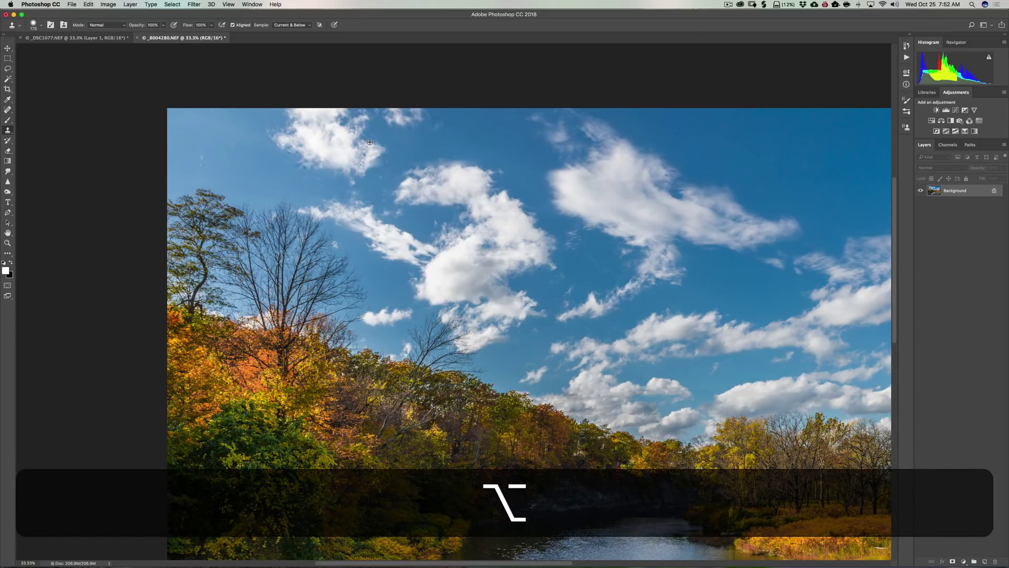
alt+click(370, 142)
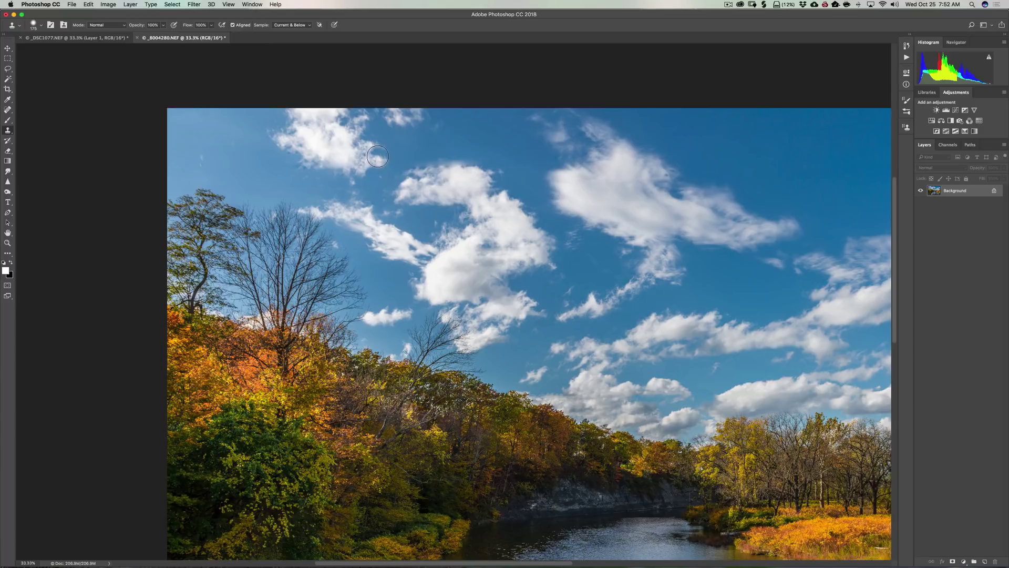
key(alt)
alt+click(338, 165)
key(alt)
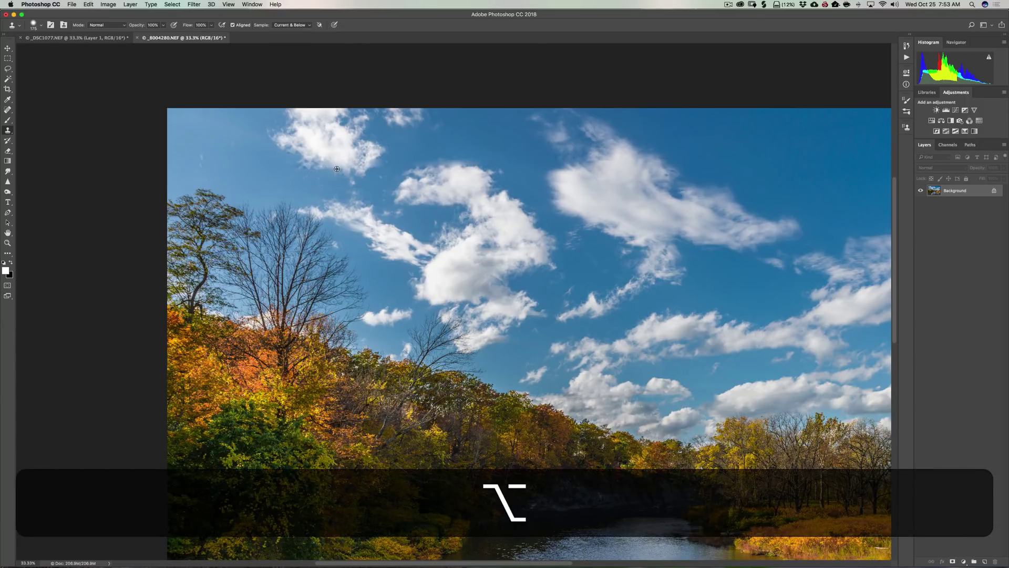
alt+click(336, 169)
click(376, 161)
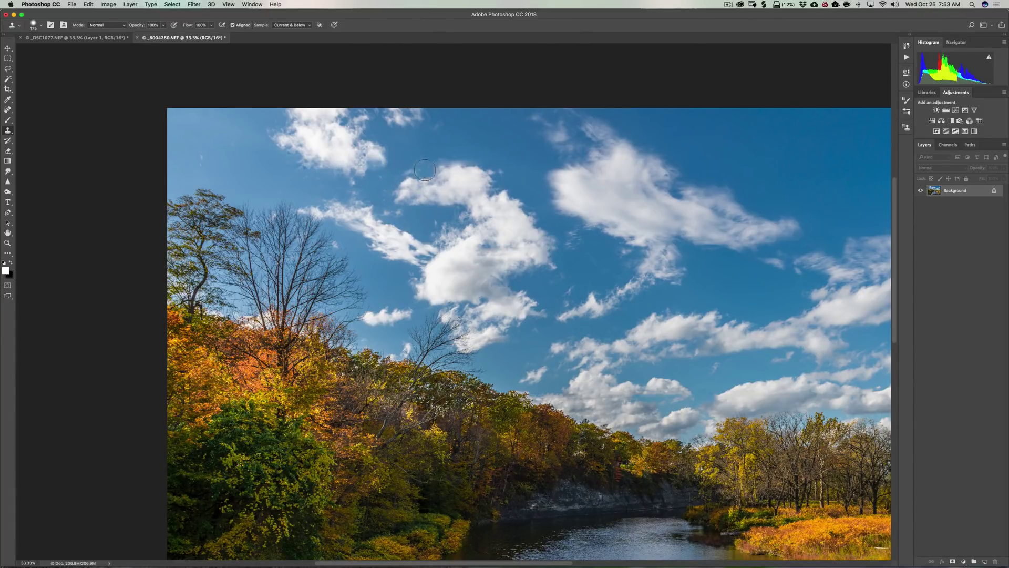
Step: Try to clone along the top edge of the central cloud with the brush reduced to 70 px, and undo the stroke
key(alt)
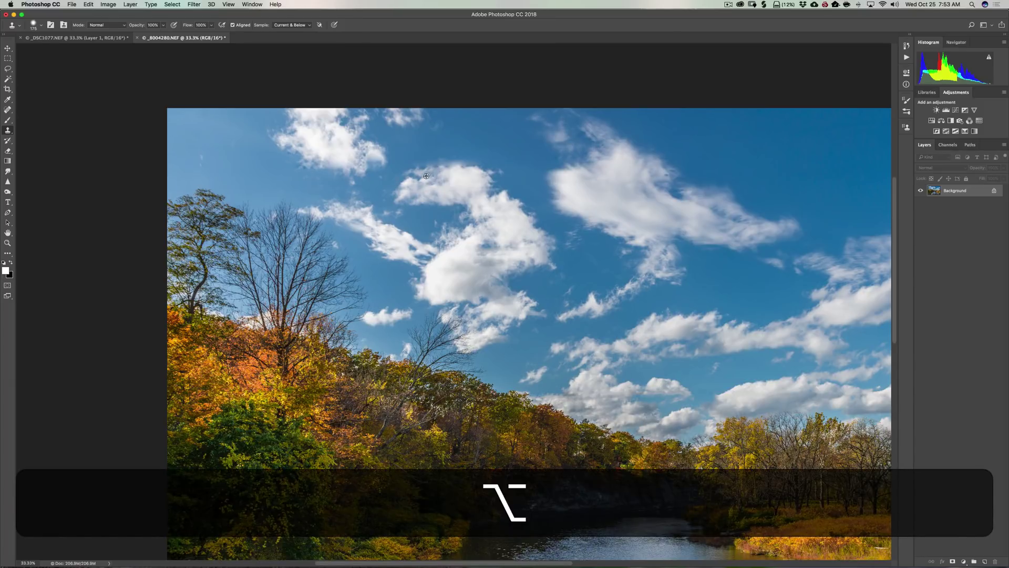
alt+click(428, 176)
key(bracketleft)
key(bracketleft)
key(bracketleft)
key(bracketleft)
key(bracketleft)
key(bracketleft)
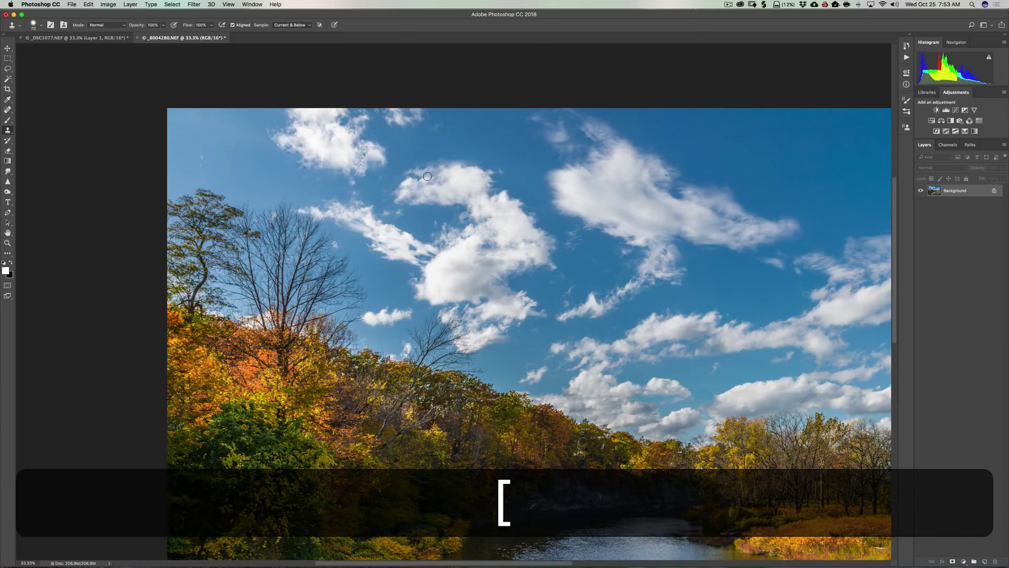
key(alt)
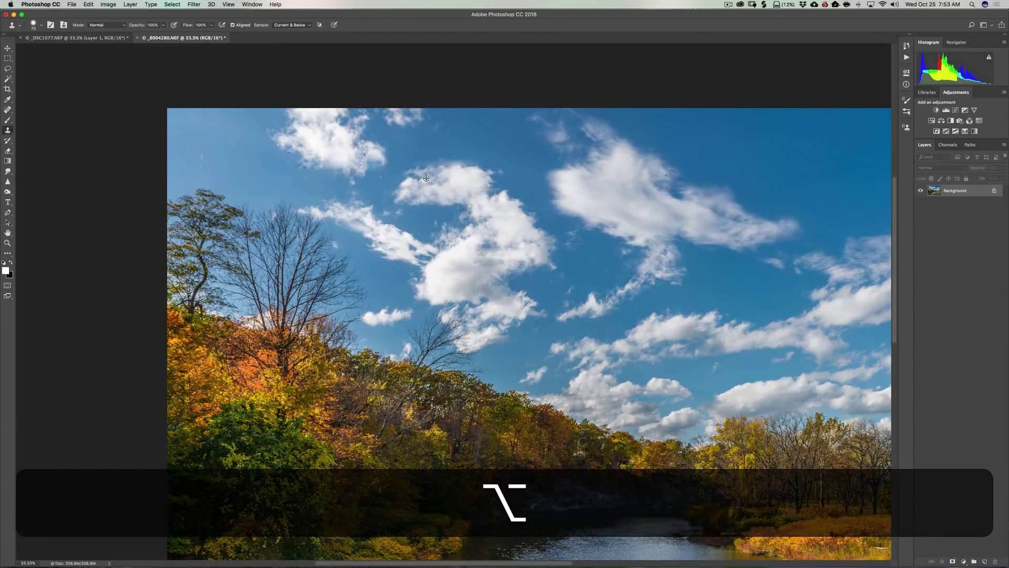
alt+click(425, 177)
drag(414, 166, 465, 162)
key(super)
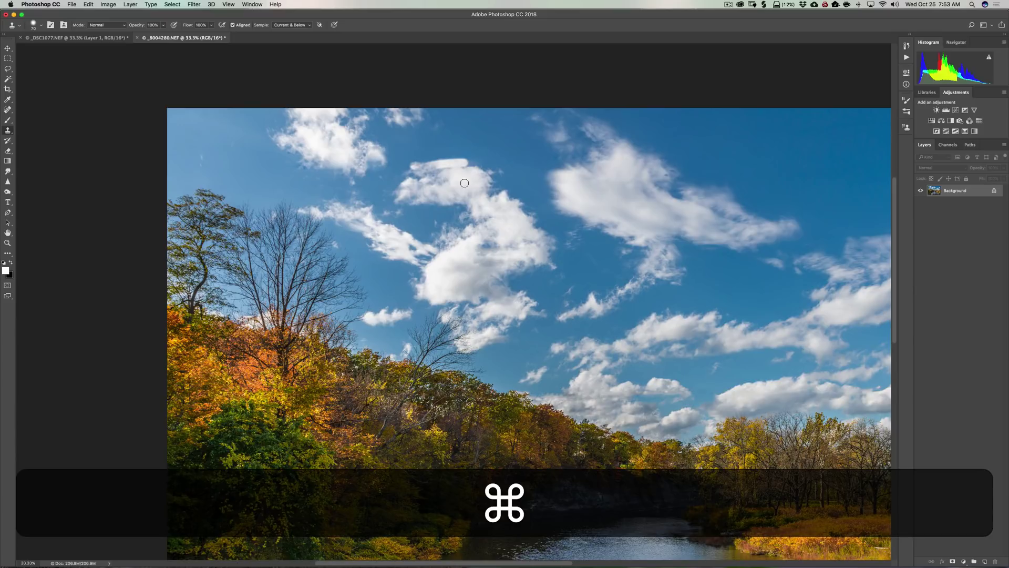
key(alt+super+z)
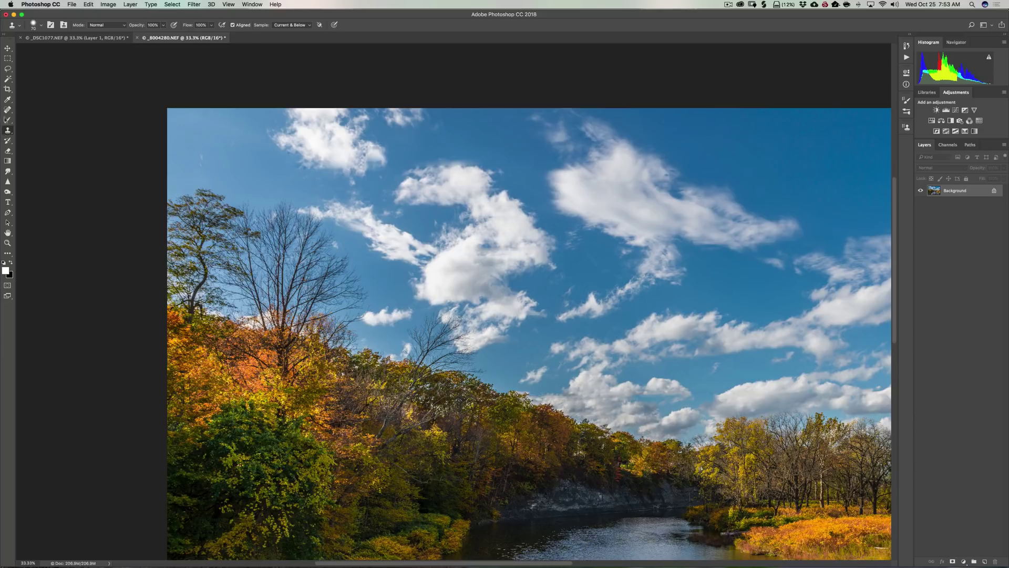
Step: With the Spot Healing Brush Tool, heal the leftover marks along the top edge of the central cloud, and show the whole photo
drag(7, 109, 36, 110)
click(36, 110)
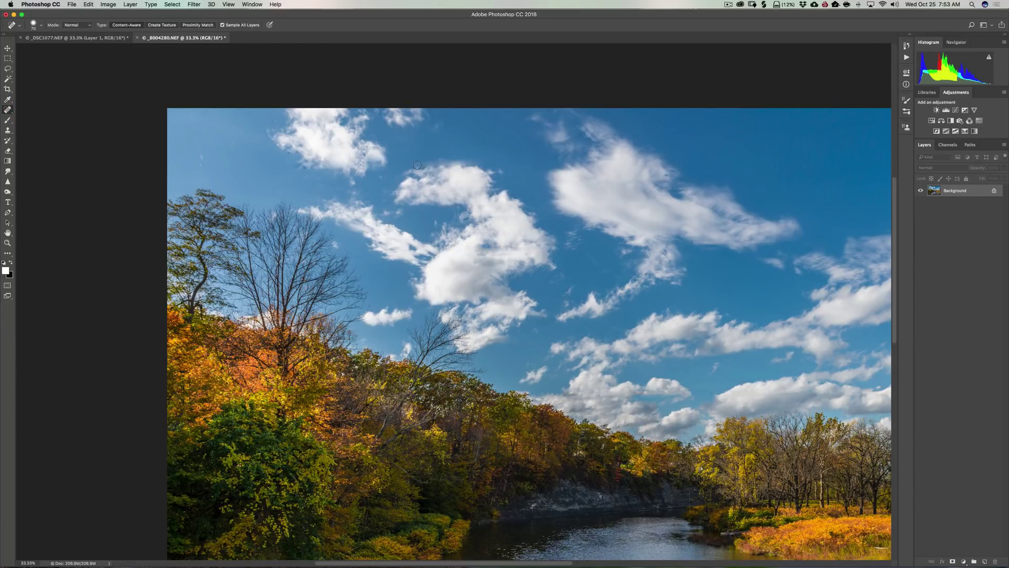
mouse_move(417, 165)
mouse_down()
mouse_move(465, 167)
mouse_move(424, 167)
mouse_move(450, 160)
mouse_up()
key(super+0)
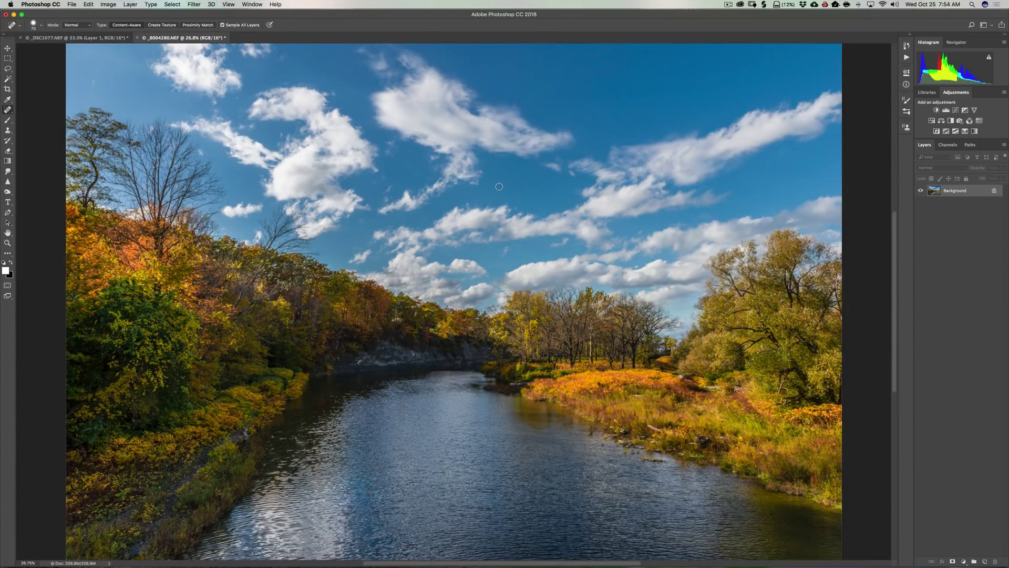
key(super)
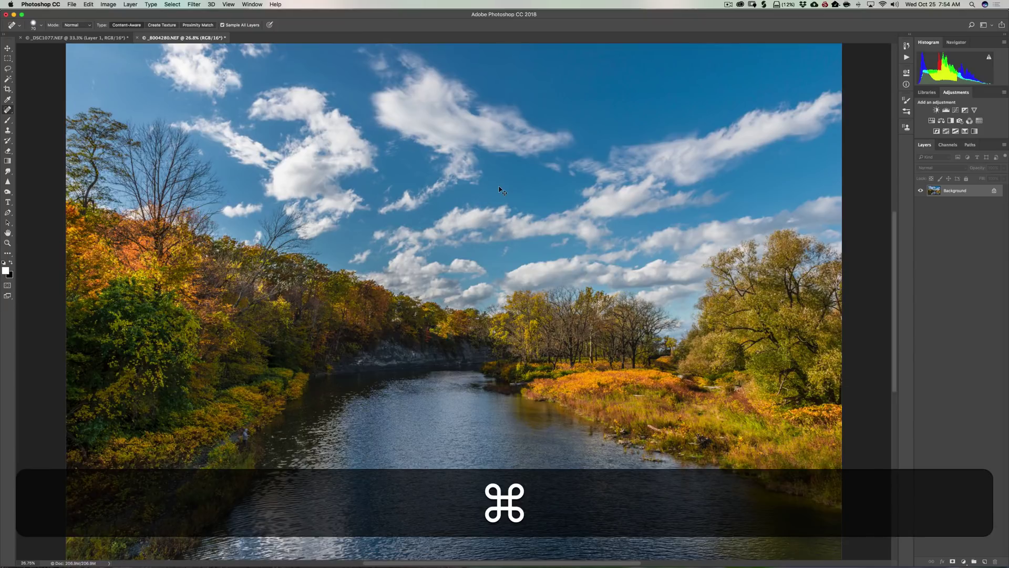
key(super+minus)
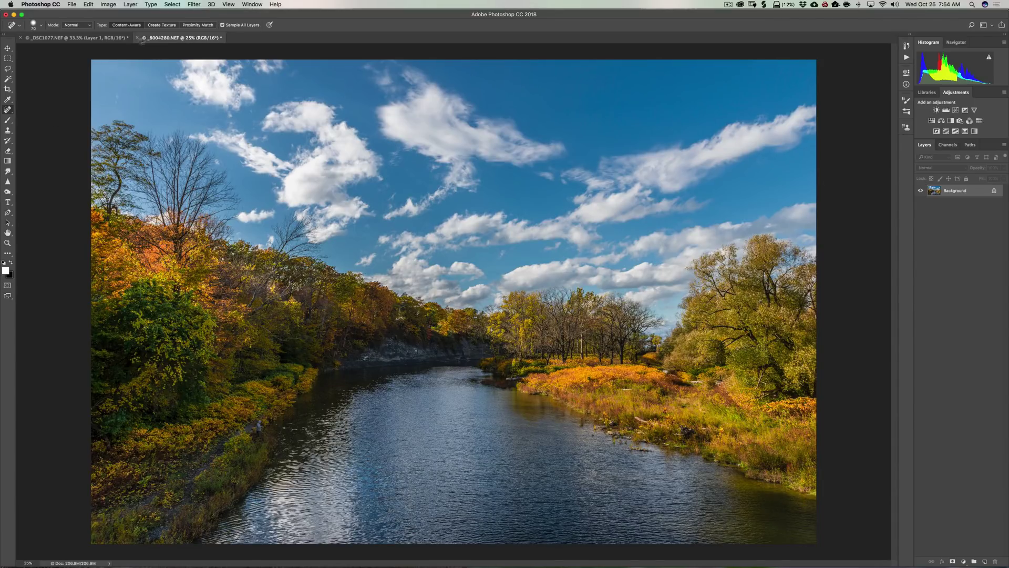
Step: Return to the fisherman photo _DSC1077.NEF and choose the Healing Brush Tool for the water beside the driftwood branch stubs
click(103, 37)
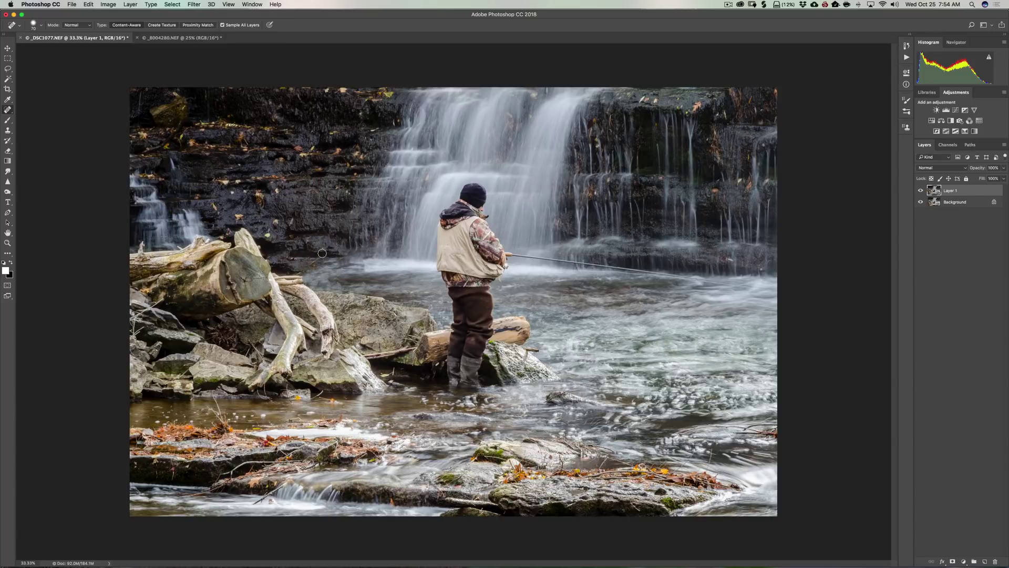
key(super+equal)
key(super+equal)
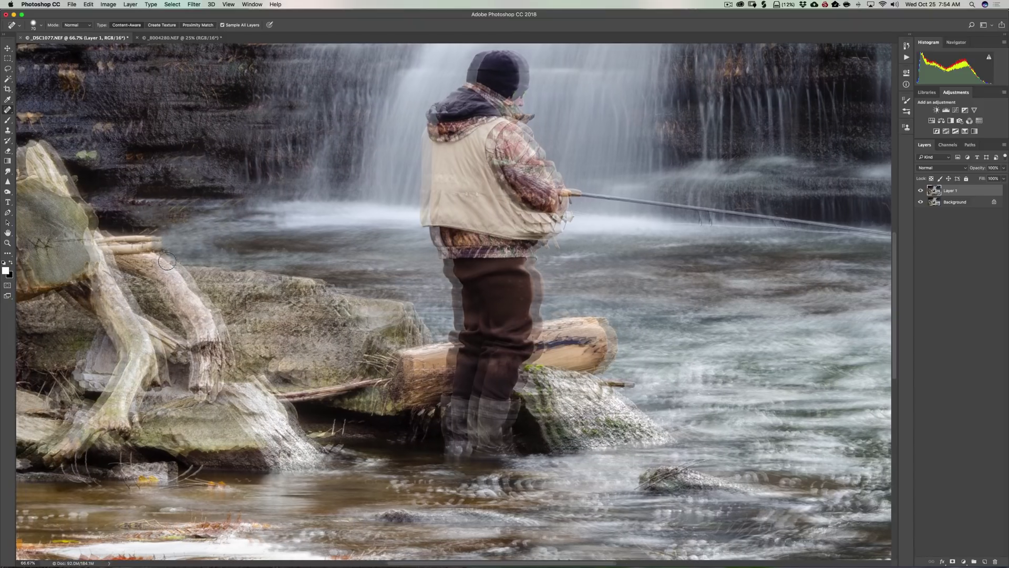
key(space)
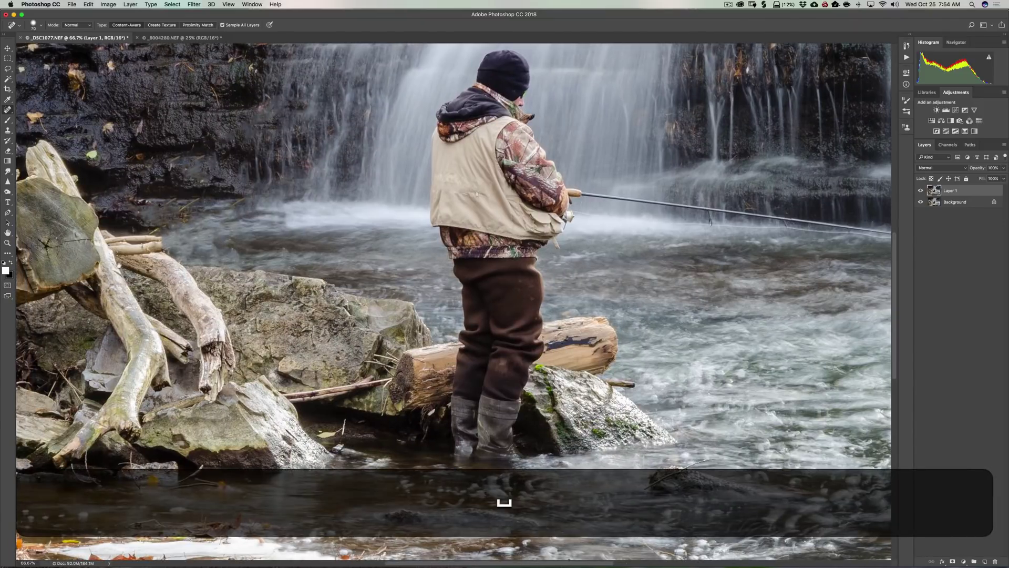
drag(167, 254, 348, 236)
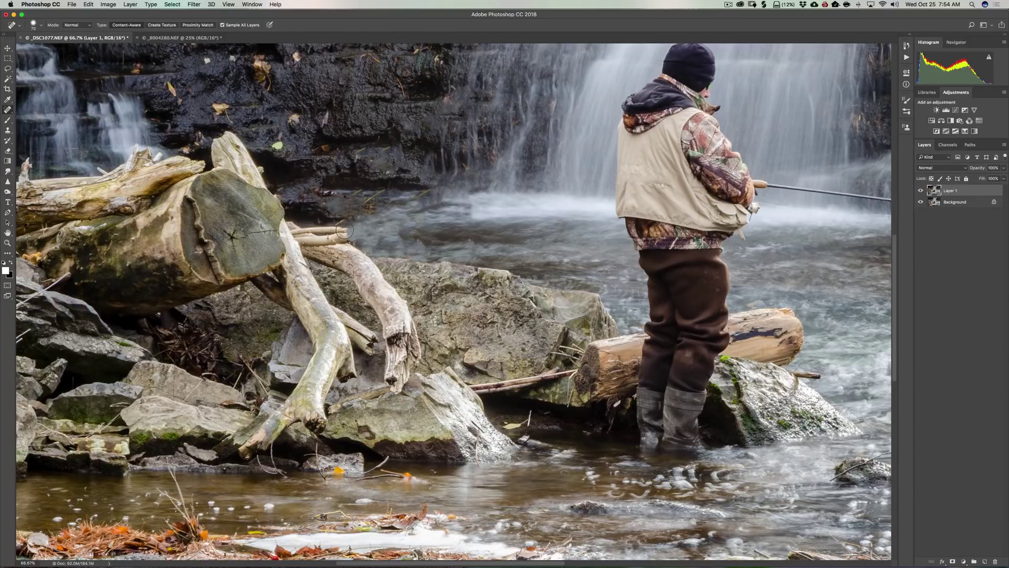
right_click(8, 109)
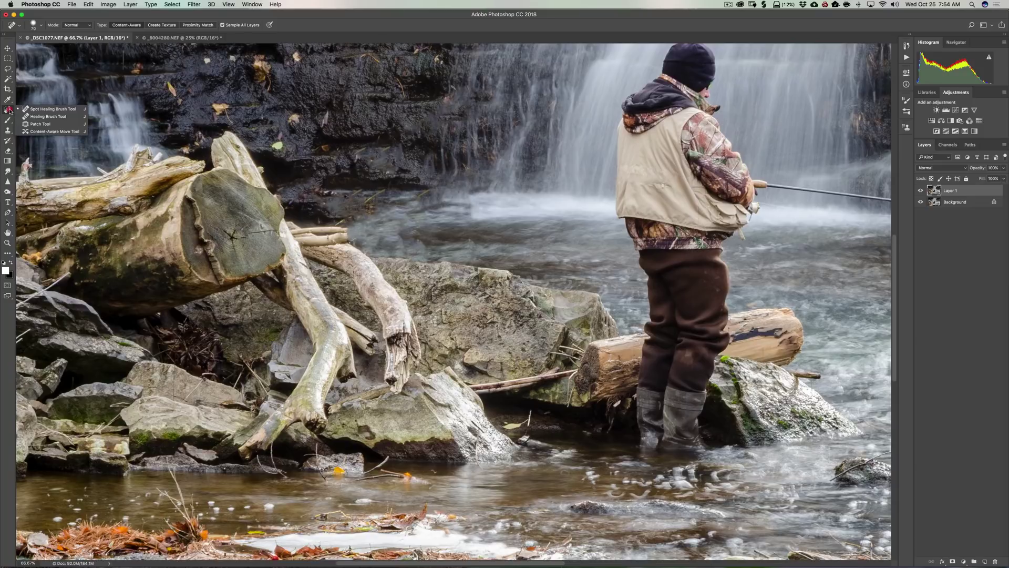
click(32, 117)
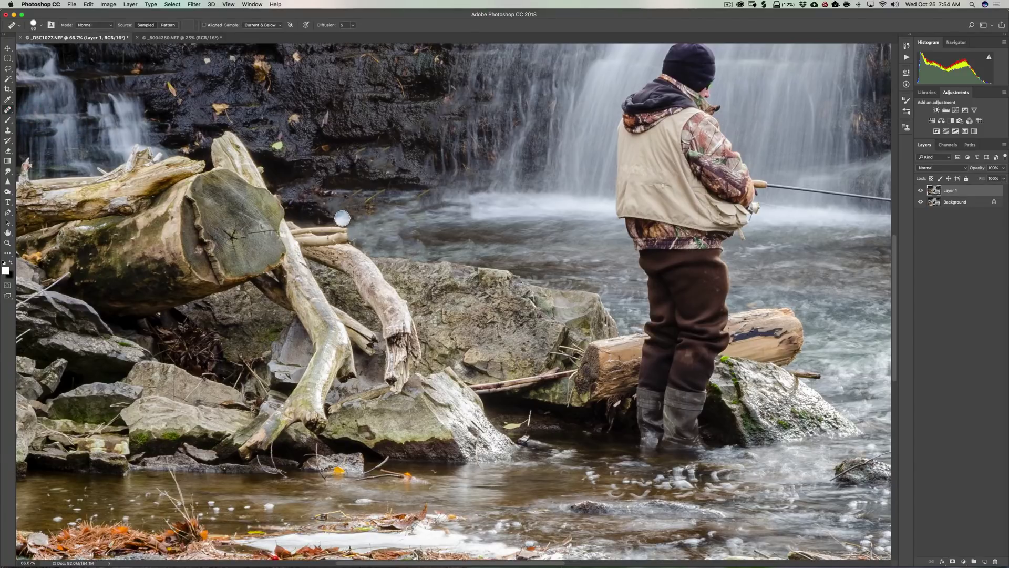
Step: Sample clean water next to the branch stubs, heal the smudge at their tips, and show the whole photo
key(alt)
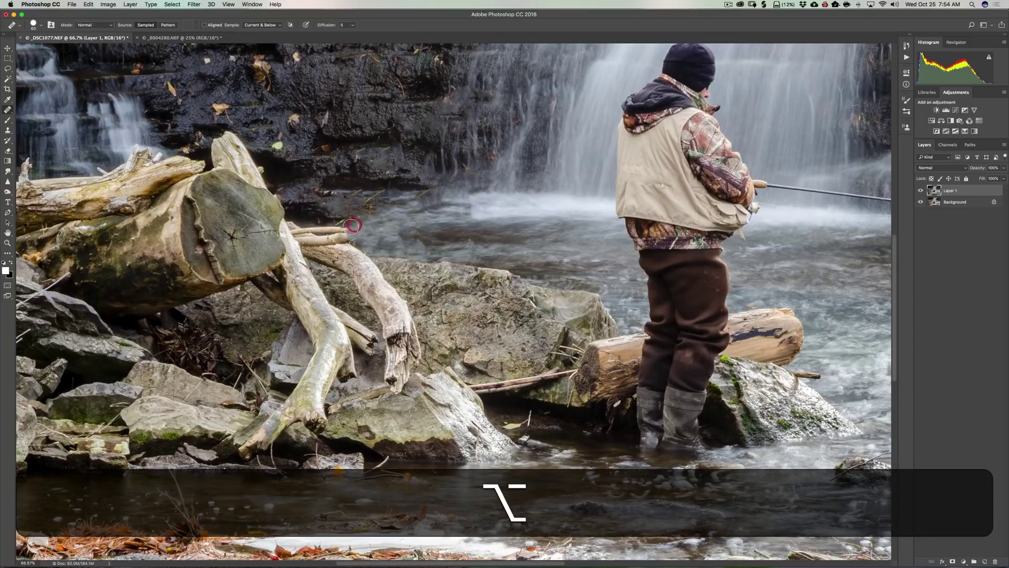
alt+click(353, 225)
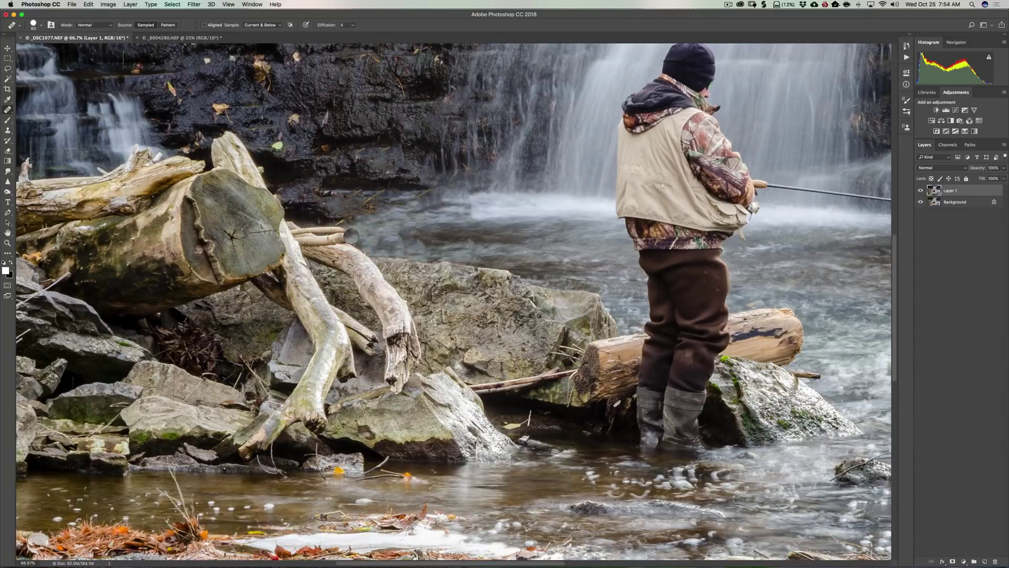
click(351, 236)
key(super)
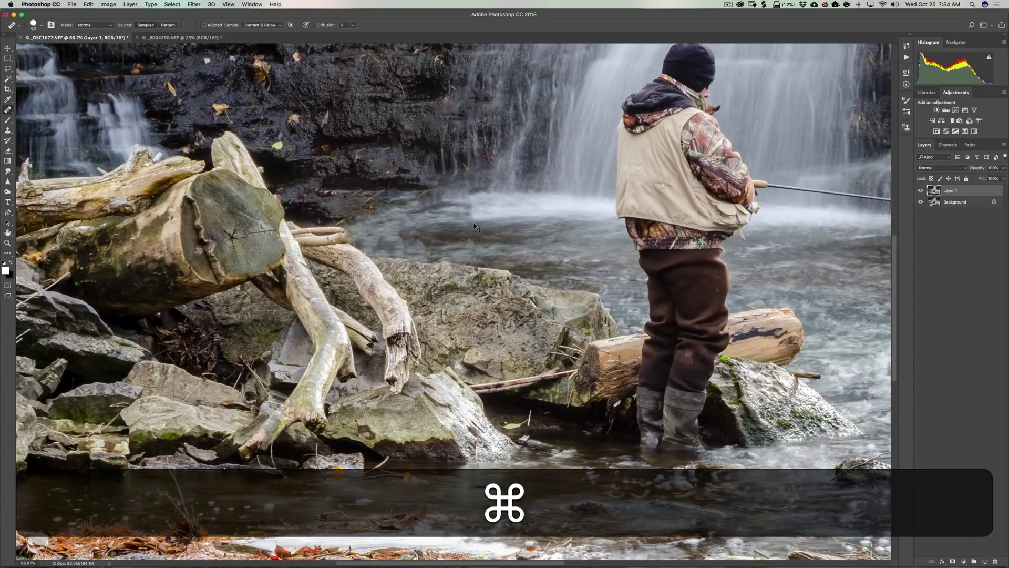
key(super+0)
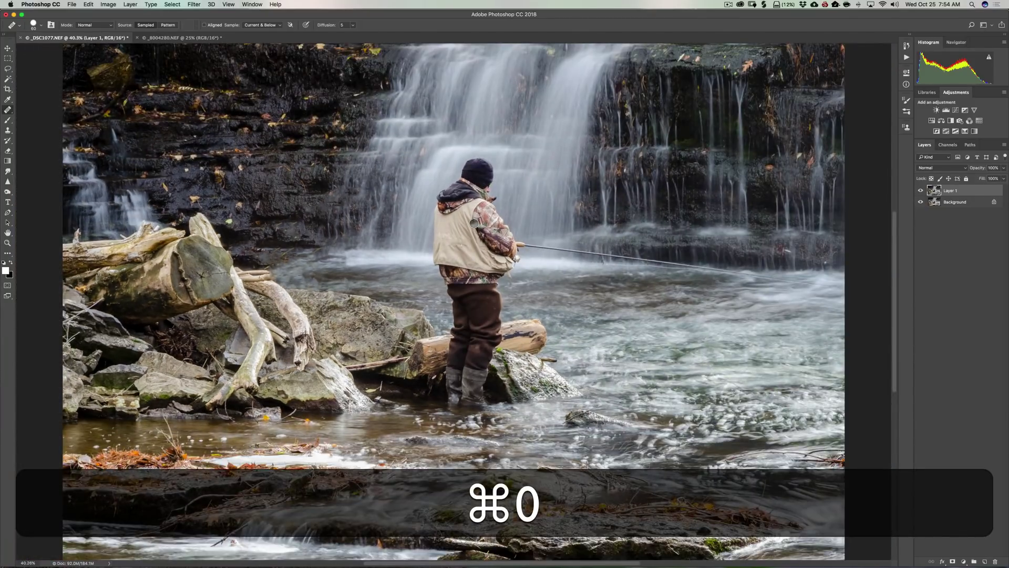
key(super+minus)
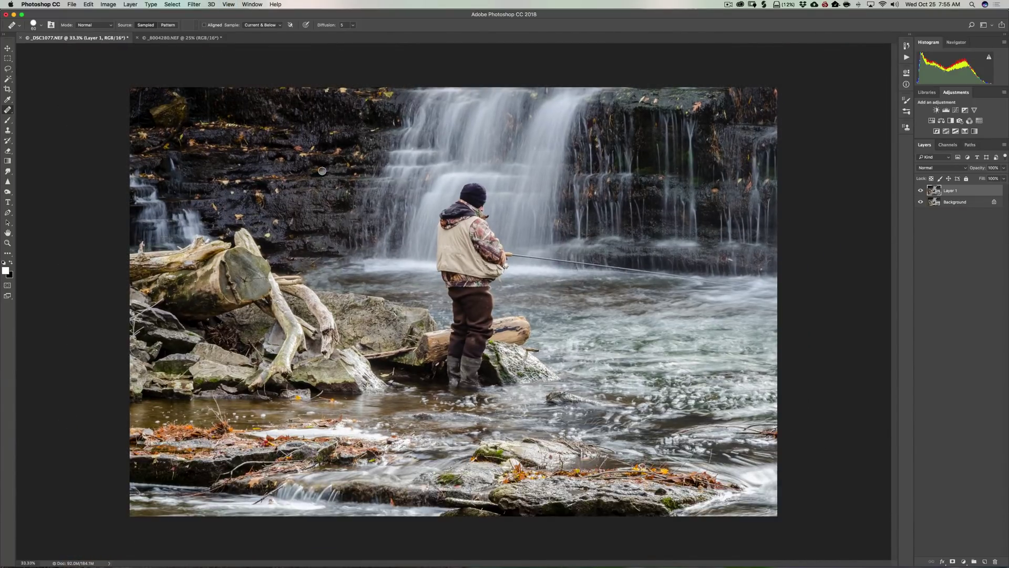
Step: Compare the retouched river and fisherman photos by switching between them, ending on the river landscape
click(160, 37)
click(90, 38)
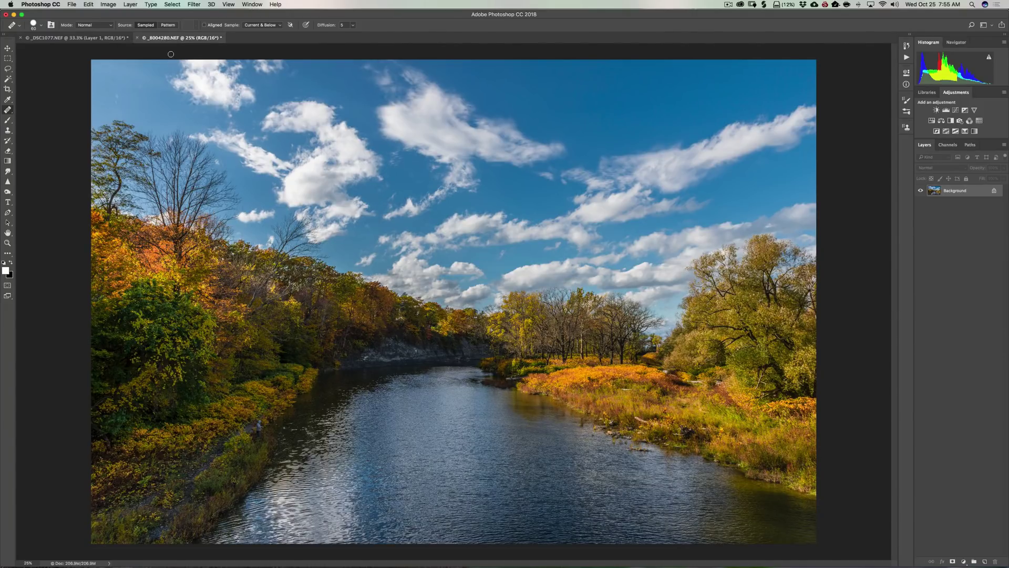
click(79, 38)
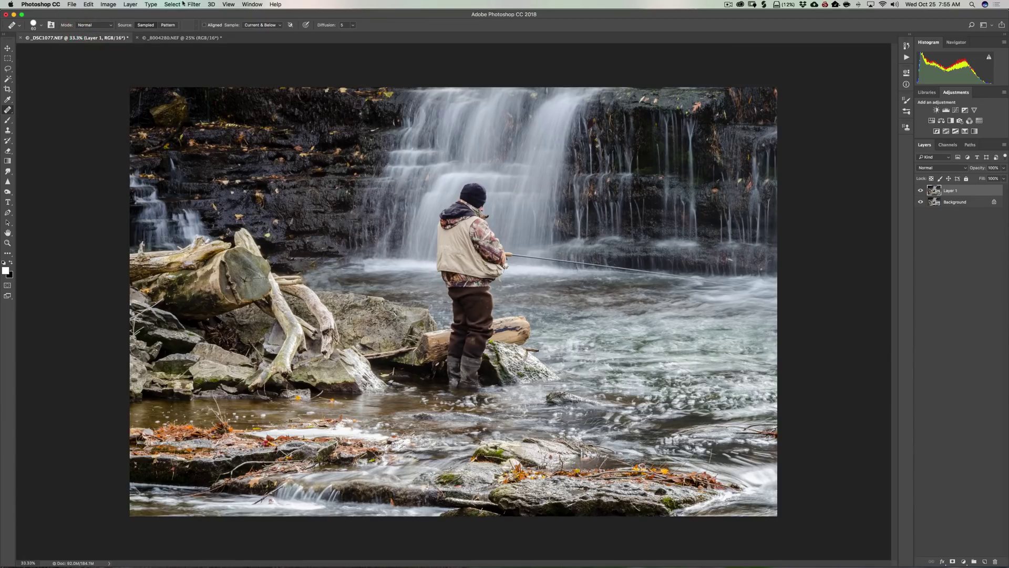
click(166, 38)
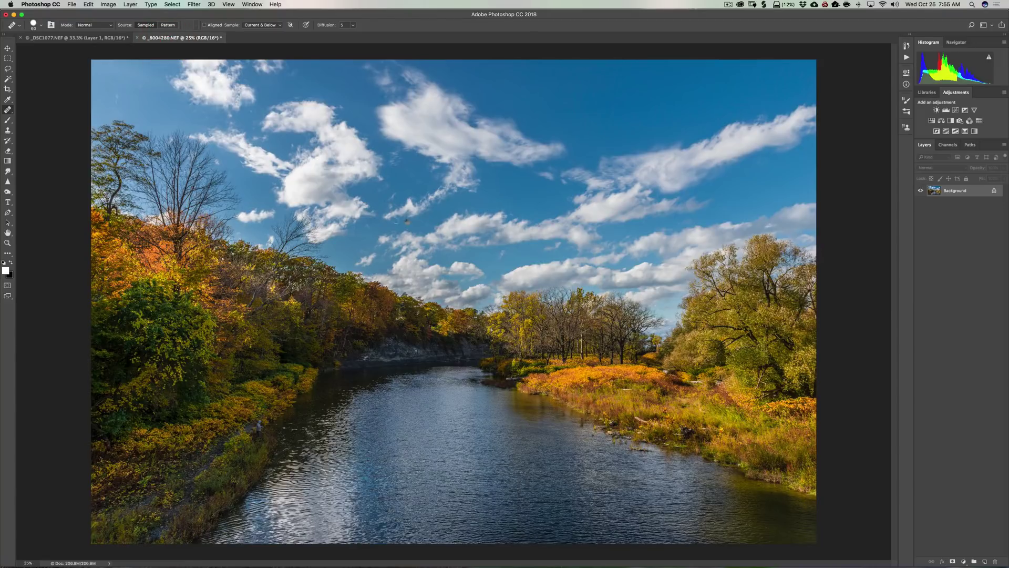